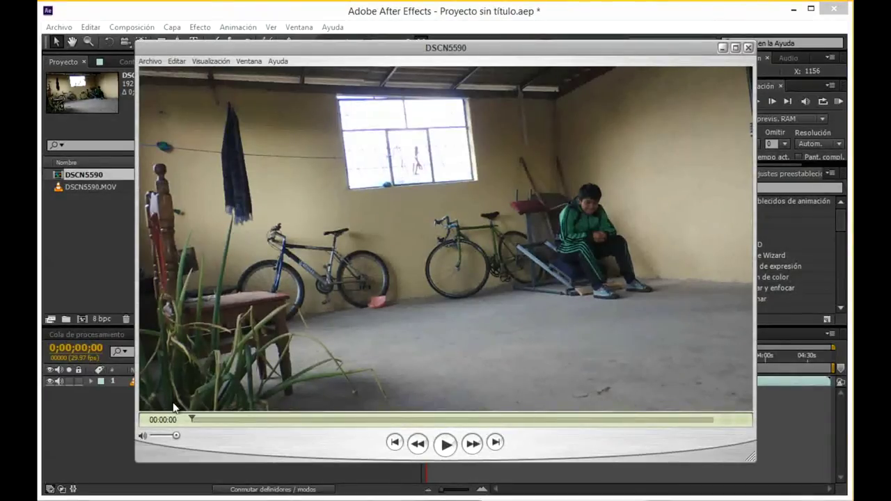
# - Skim through the DSCN5590.MOV footage to check the boy in the room
pyautogui.moveTo(194, 420)
pyautogui.mouseDown()
pyautogui.moveTo(276, 426)
pyautogui.moveTo(265, 422)
pyautogui.mouseUp()
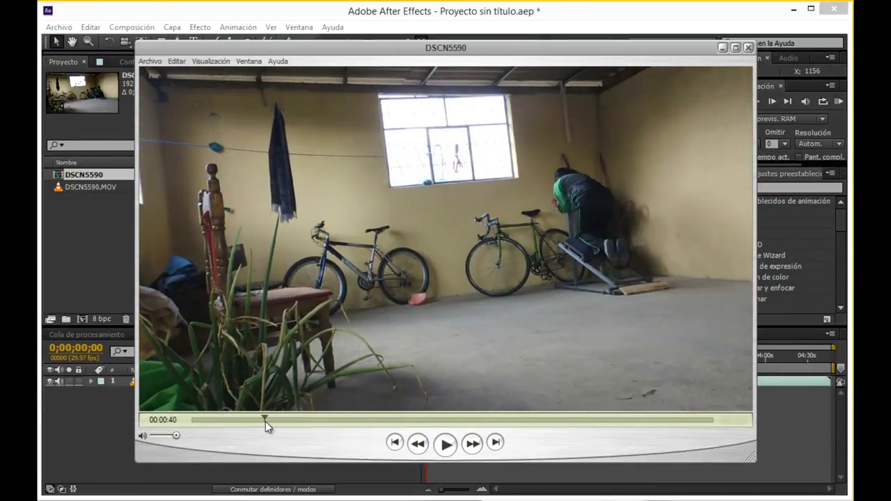
pyautogui.moveTo(265, 421)
pyautogui.mouseDown()
pyautogui.moveTo(362, 429)
pyautogui.moveTo(513, 416)
pyautogui.moveTo(700, 418)
pyautogui.moveTo(369, 422)
pyautogui.moveTo(638, 420)
pyautogui.mouseUp()
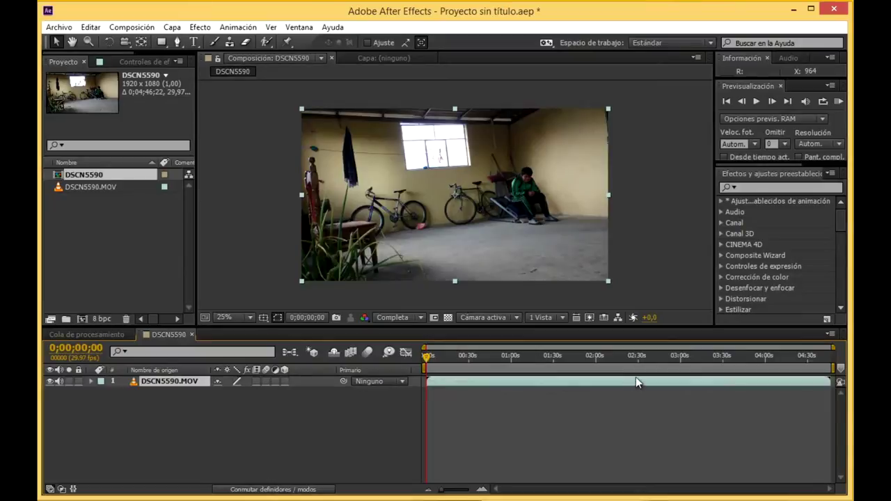
# - Slide the clip so the composition starts later in the footage
pyautogui.moveTo(632, 385); pyautogui.dragTo(588, 388)
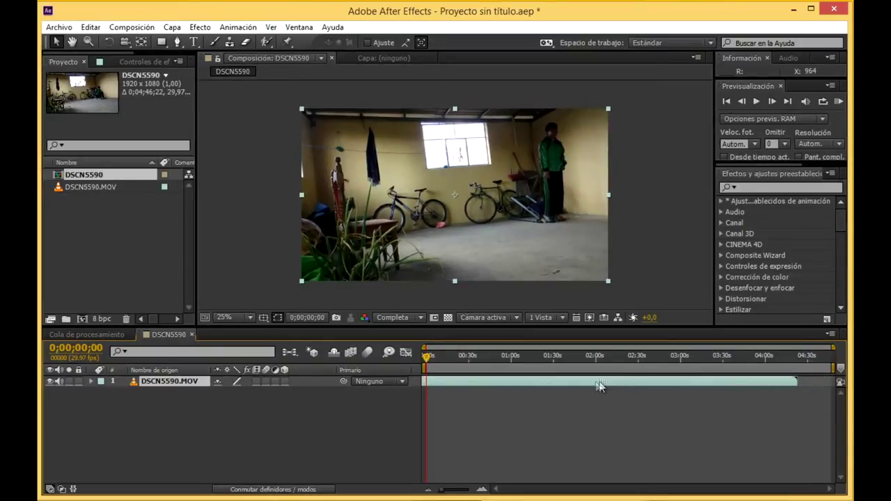
pyautogui.moveTo(588, 383); pyautogui.dragTo(585, 380)
pyautogui.moveTo(468, 356); pyautogui.dragTo(471, 356)
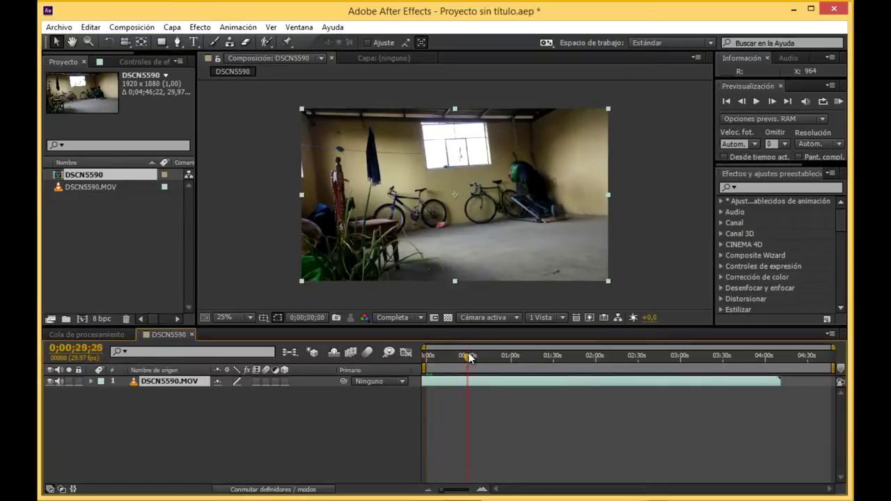
pyautogui.moveTo(443, 491); pyautogui.dragTo(463, 491)
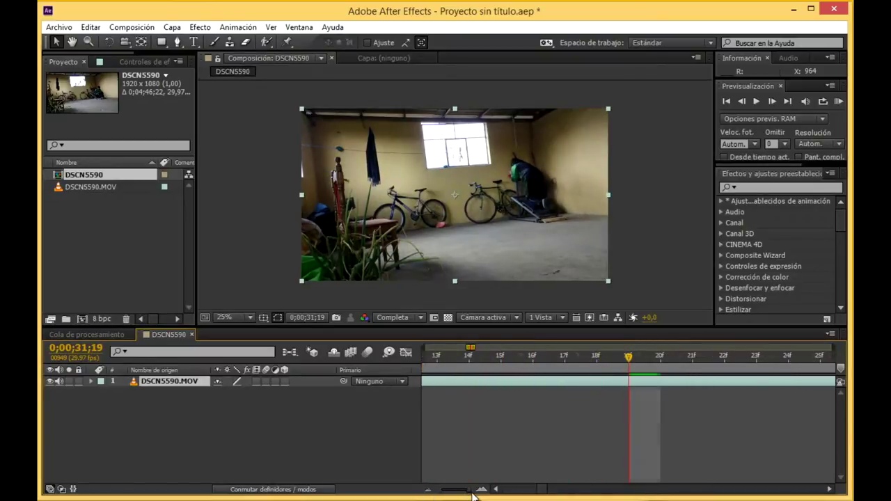
# - End the work area at 0;00;10;29, trim the composition to it, and play back
pyautogui.click(493, 356)
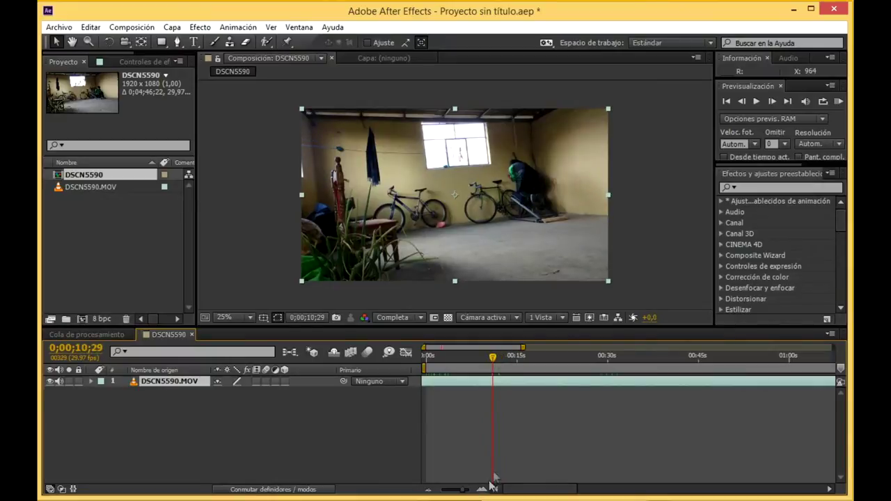
pyautogui.press('n')
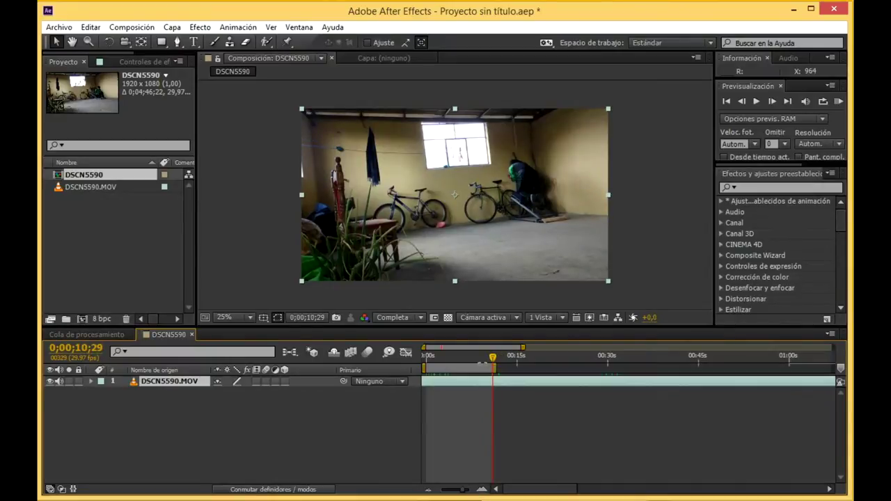
pyautogui.rightClick(466, 366)
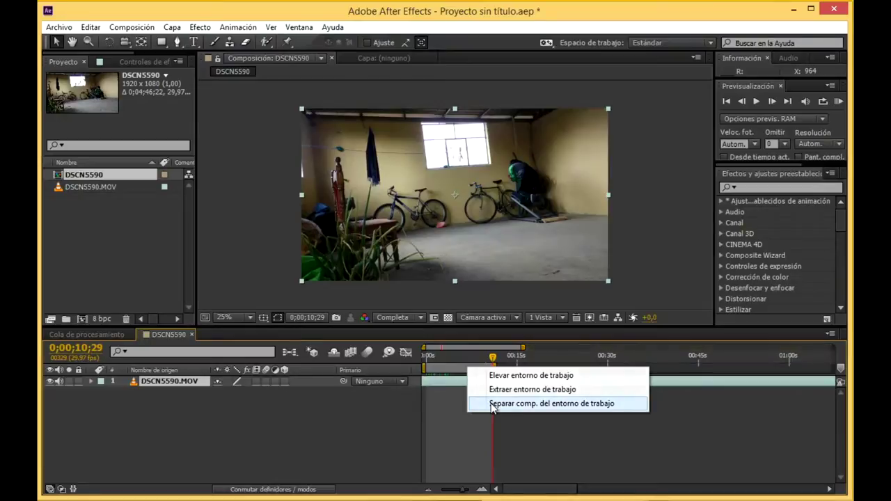
pyautogui.click(491, 404)
pyautogui.moveTo(435, 355); pyautogui.dragTo(830, 358)
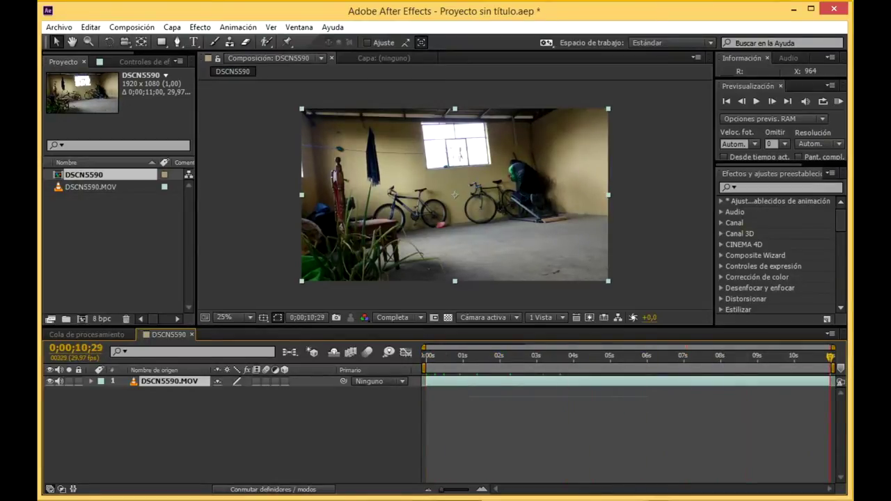
pyautogui.press('space')
# - Duplicate the clip layer and shift the top copy in time
pyautogui.press('super')
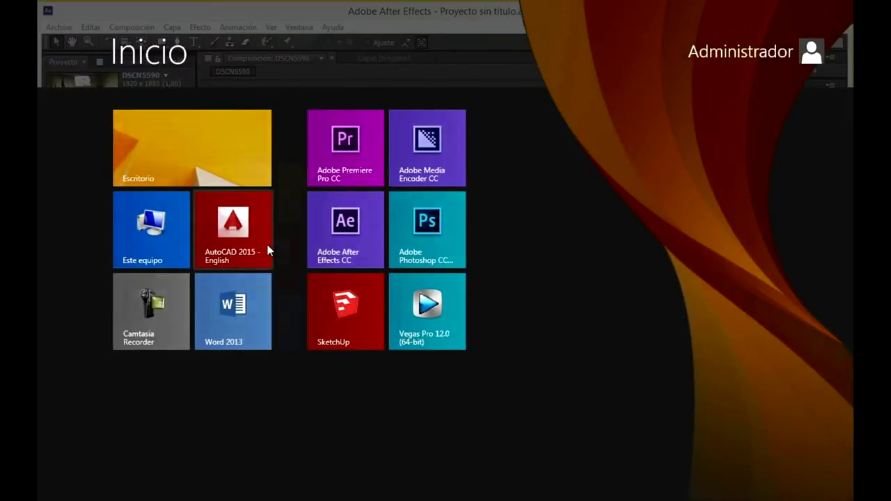
pyautogui.press('super')
pyautogui.hotkey('ctrl', 'd')
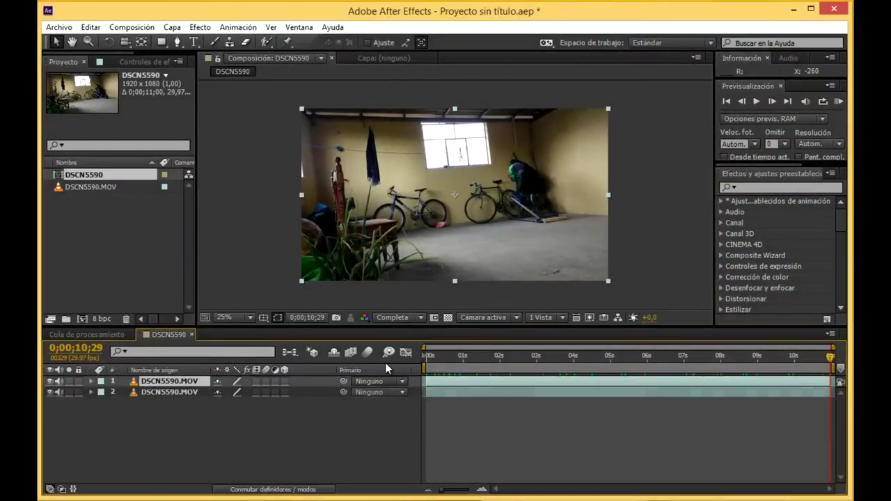
pyautogui.moveTo(631, 382); pyautogui.dragTo(477, 391)
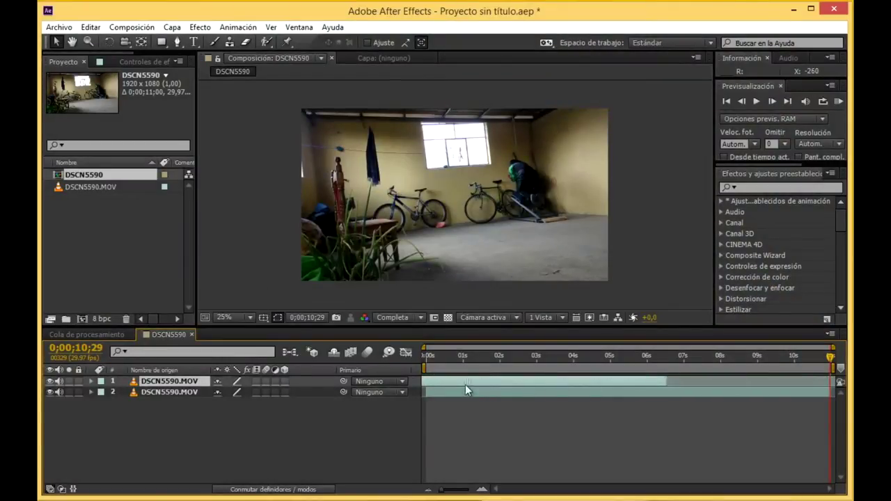
pyautogui.press('Home')
pyautogui.moveTo(490, 379); pyautogui.dragTo(499, 376)
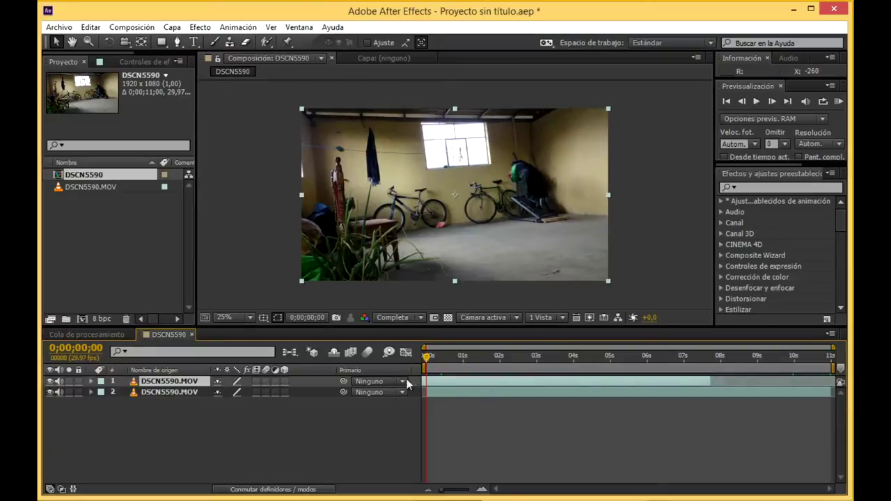
# - Retime the top copy to the boy holding the ball, extending it to the comp end
pyautogui.moveTo(586, 382); pyautogui.dragTo(710, 382)
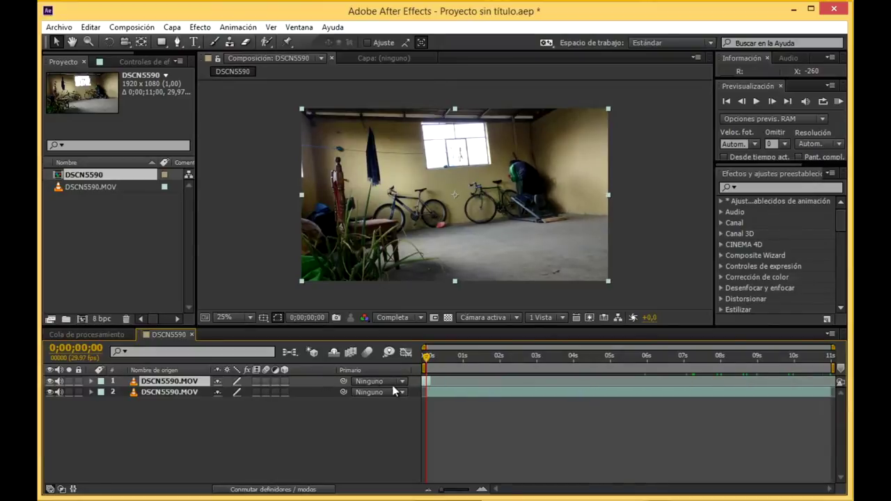
pyautogui.moveTo(810, 382)
pyautogui.mouseDown()
pyautogui.moveTo(459, 380)
pyautogui.moveTo(850, 376)
pyautogui.mouseUp()
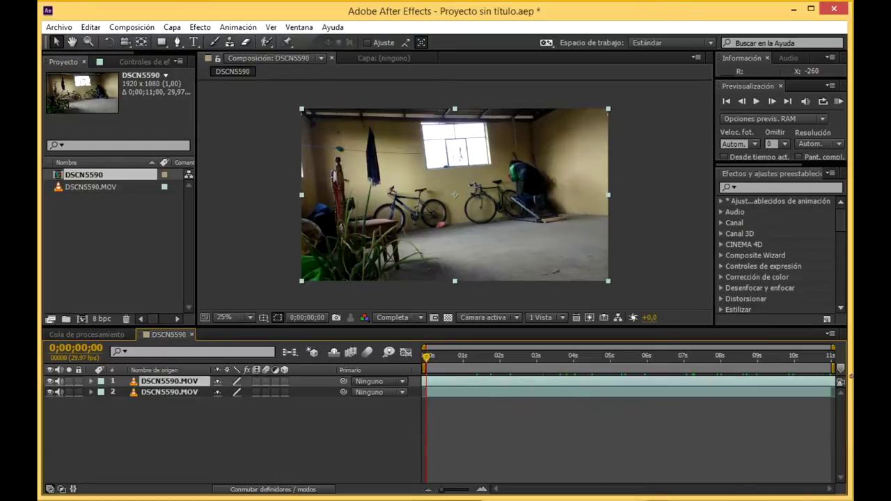
pyautogui.moveTo(718, 387); pyautogui.dragTo(456, 381)
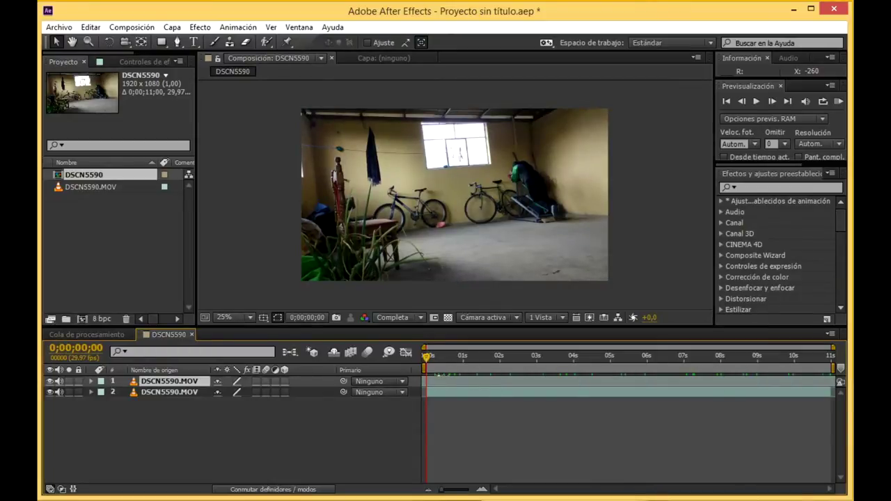
pyautogui.moveTo(769, 387); pyautogui.dragTo(475, 385)
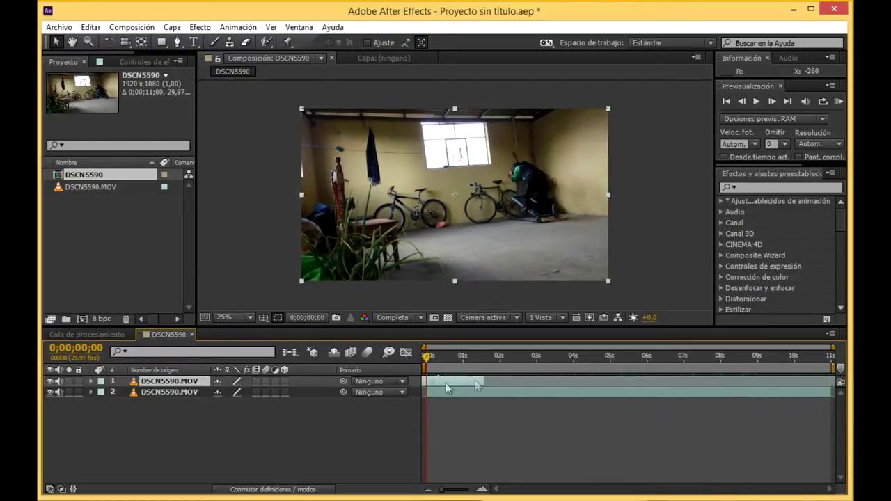
pyautogui.moveTo(485, 379)
pyautogui.mouseDown()
pyautogui.moveTo(759, 379)
pyautogui.moveTo(440, 380)
pyautogui.moveTo(422, 393)
pyautogui.moveTo(832, 382)
pyautogui.mouseUp()
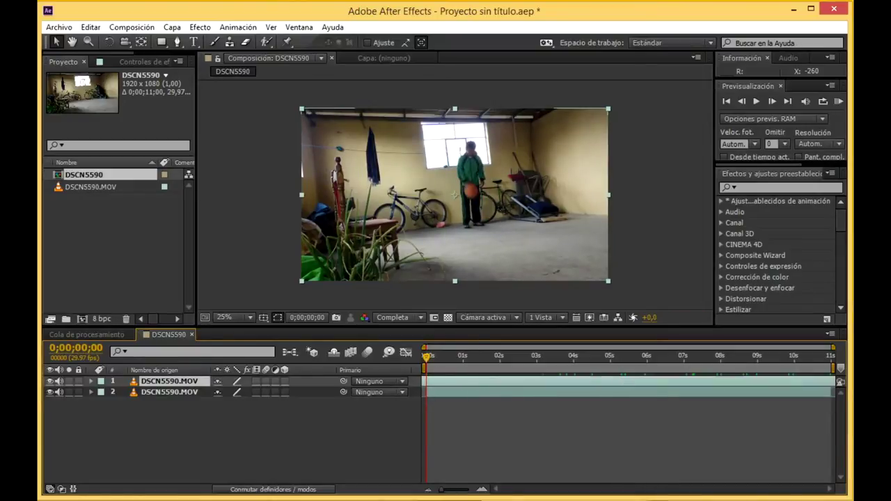
pyautogui.moveTo(833, 382); pyautogui.dragTo(842, 356)
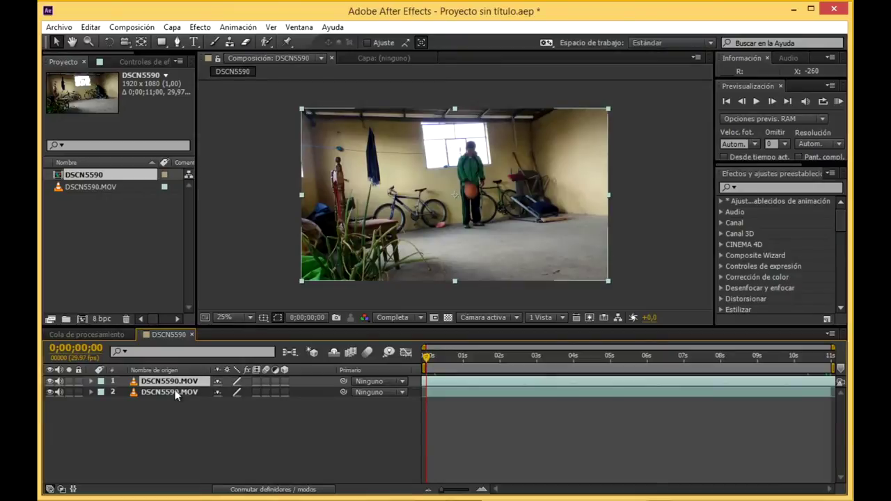
# - Add a third copy, offset it to a new moment, and extend it to the comp end
pyautogui.hotkey('ctrl', 'd')
pyautogui.moveTo(820, 383)
pyautogui.mouseDown()
pyautogui.moveTo(441, 381)
pyautogui.moveTo(432, 390)
pyautogui.mouseUp()
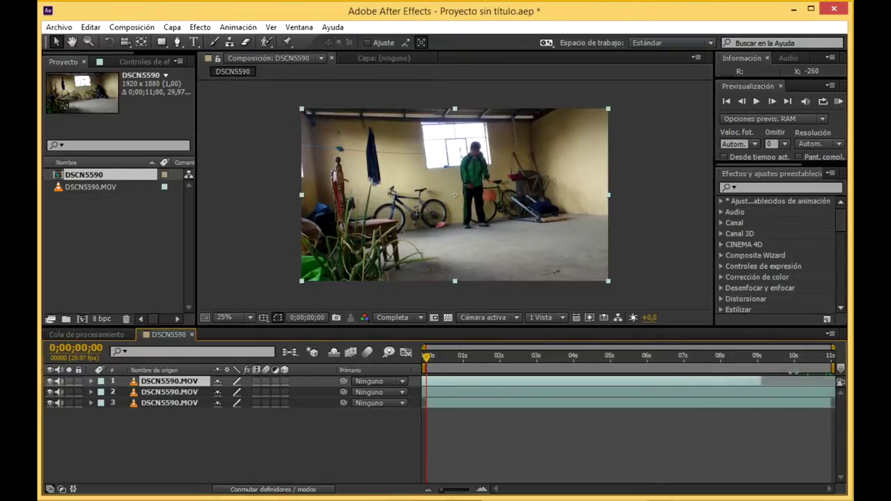
pyautogui.moveTo(431, 388); pyautogui.dragTo(834, 381)
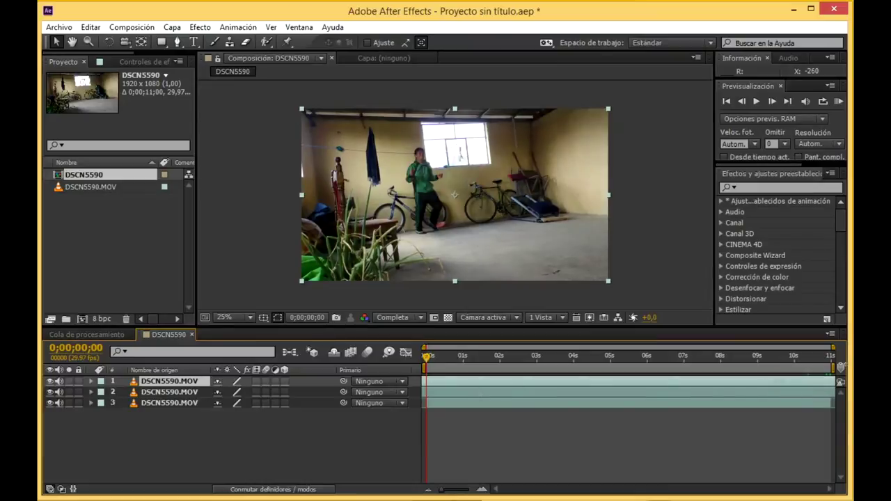
pyautogui.moveTo(438, 360); pyautogui.dragTo(745, 355)
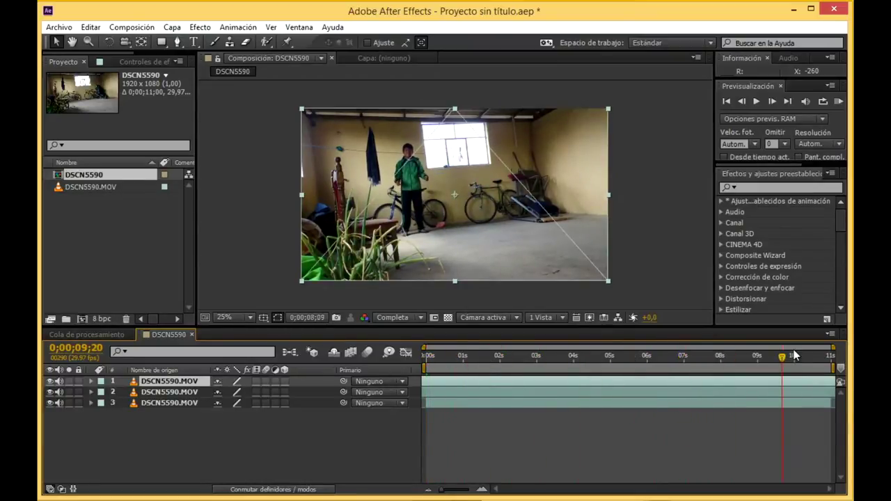
pyautogui.moveTo(747, 381)
pyautogui.mouseDown()
pyautogui.moveTo(426, 390)
pyautogui.moveTo(726, 369)
pyautogui.mouseUp()
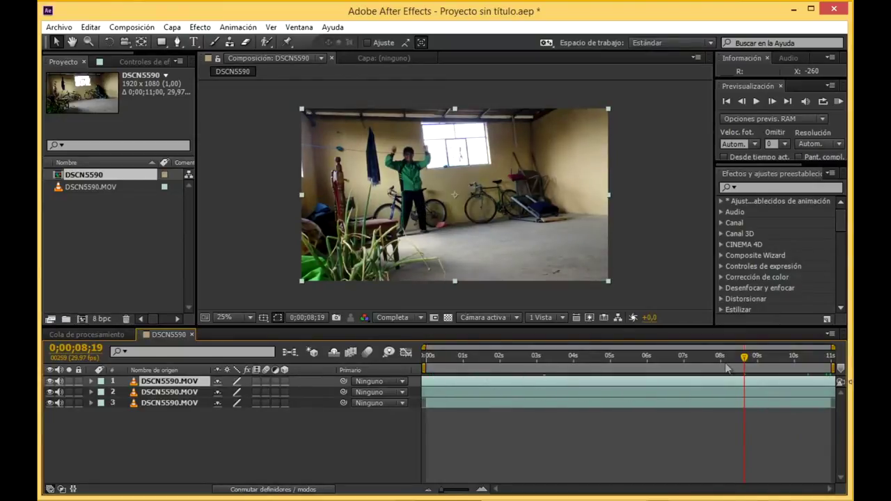
pyautogui.moveTo(433, 363); pyautogui.dragTo(831, 357)
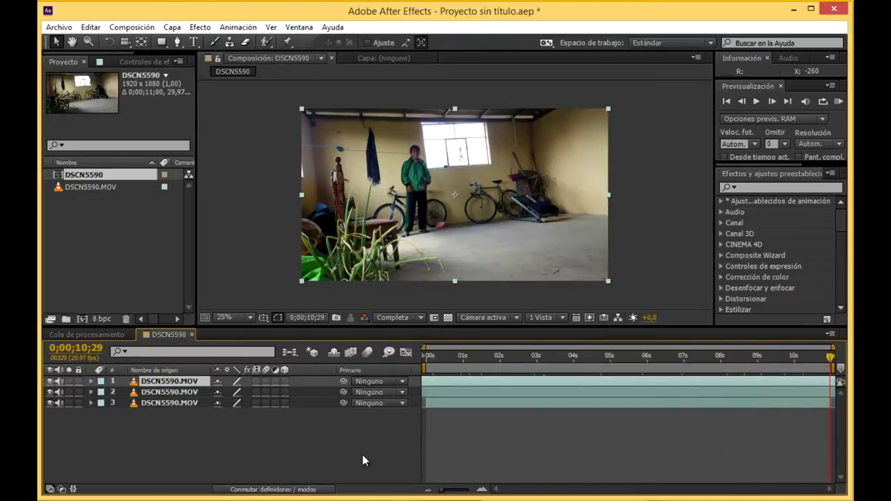
# - Add a fourth copy, extend it to the comp end, and offset it earlier
pyautogui.hotkey('ctrl', 'd')
pyautogui.moveTo(805, 385)
pyautogui.mouseDown()
pyautogui.moveTo(414, 394)
pyautogui.moveTo(428, 381)
pyautogui.mouseUp()
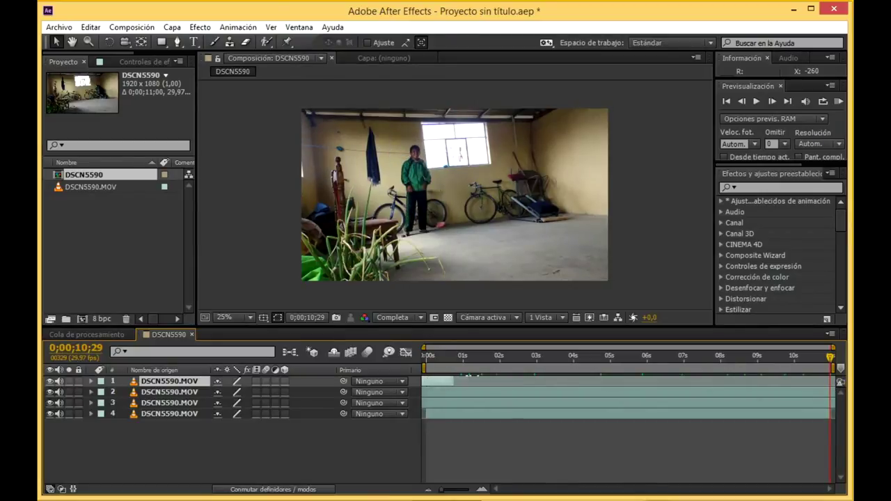
pyautogui.moveTo(469, 377); pyautogui.dragTo(826, 373)
pyautogui.moveTo(725, 388)
pyautogui.mouseDown()
pyautogui.moveTo(411, 385)
pyautogui.moveTo(527, 376)
pyautogui.moveTo(427, 381)
pyautogui.mouseUp()
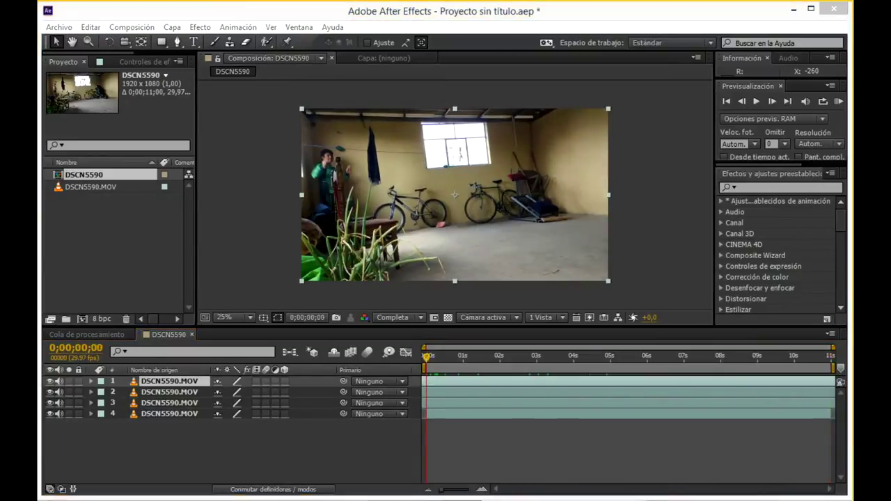
# - Draw a closed Pen mask around the left boy on the top layer
pyautogui.moveTo(435, 360); pyautogui.dragTo(841, 383)
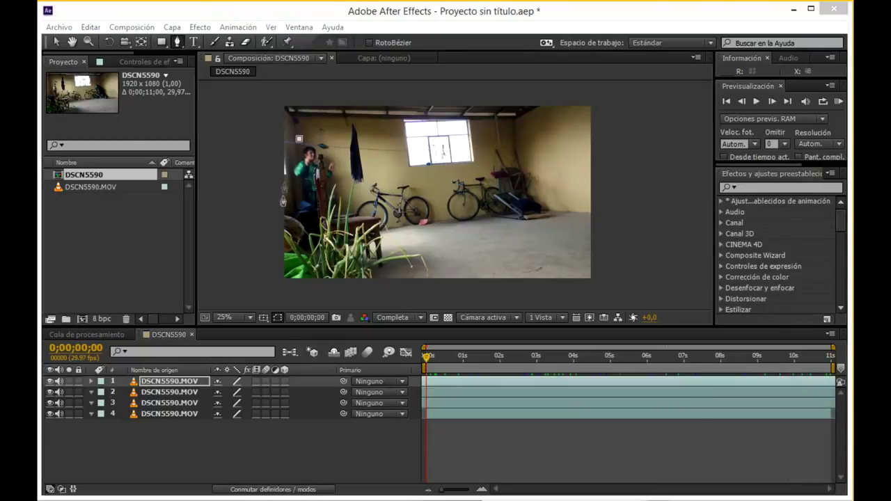
pyautogui.click(180, 384)
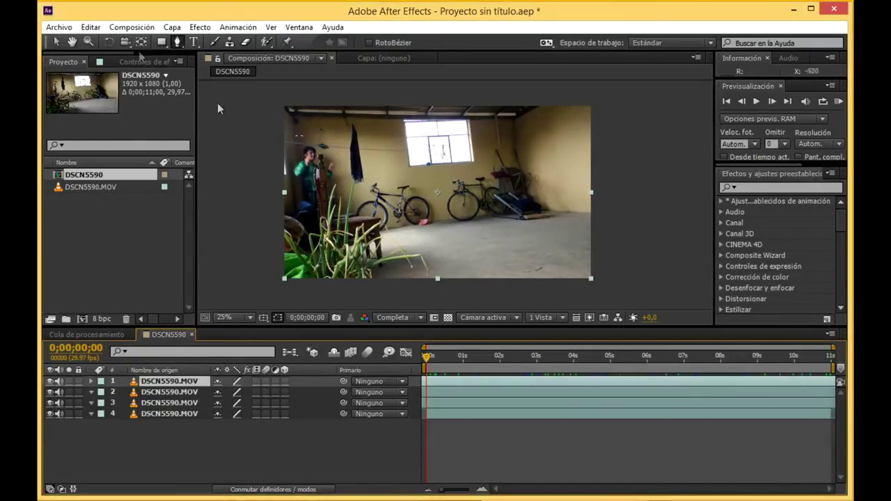
pyautogui.click(304, 137)
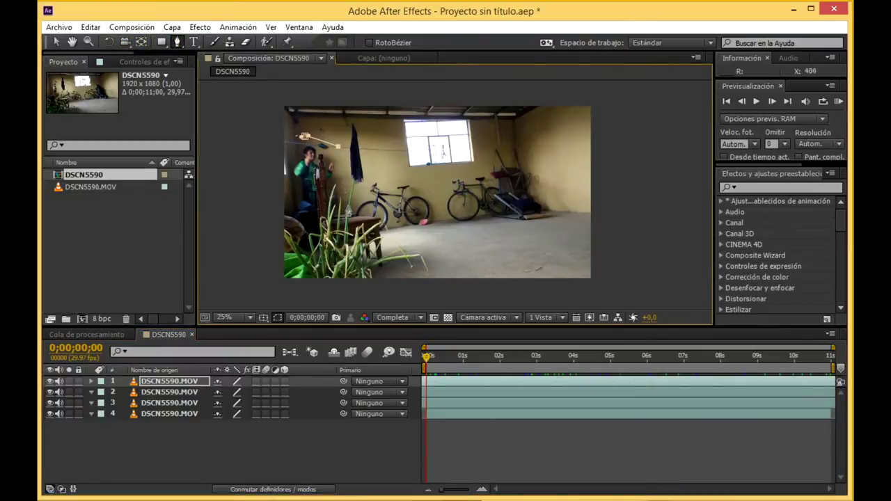
pyautogui.click(292, 235)
pyautogui.click(289, 218)
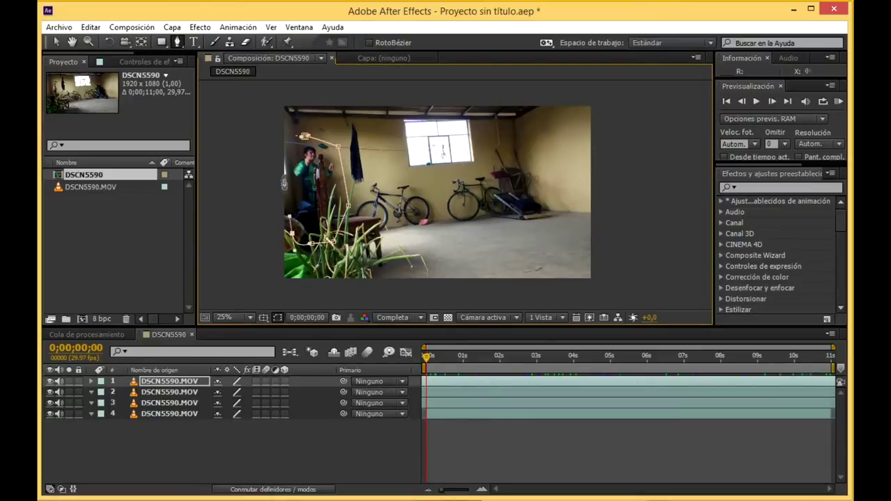
pyautogui.click(304, 137)
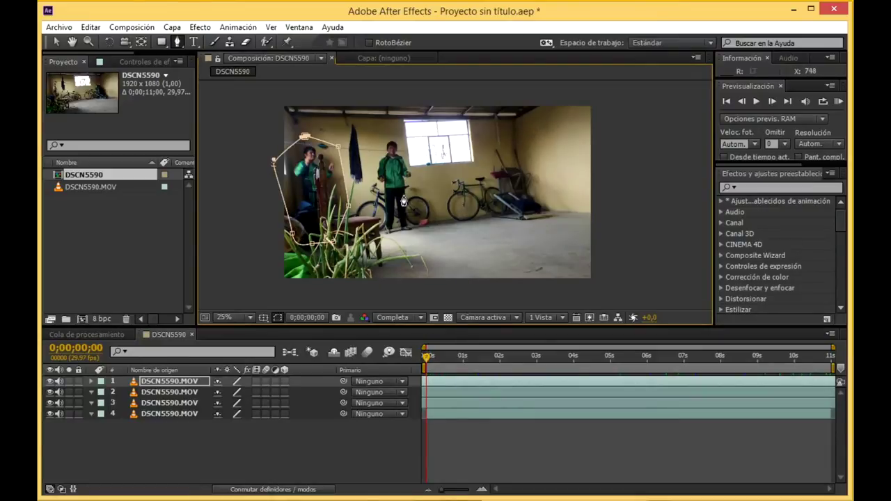
pyautogui.click(163, 394)
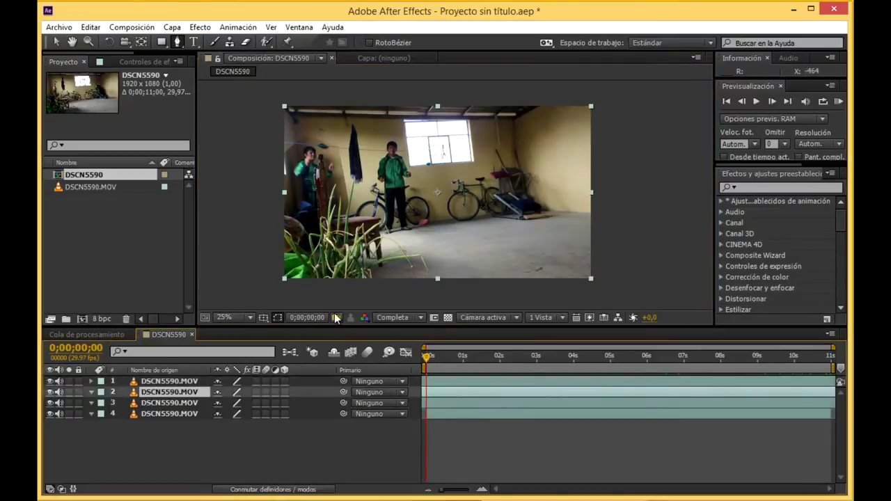
# - Draw closed masks around the middle boy on layer 2 and the ball boy on layer 3
pyautogui.click(374, 136)
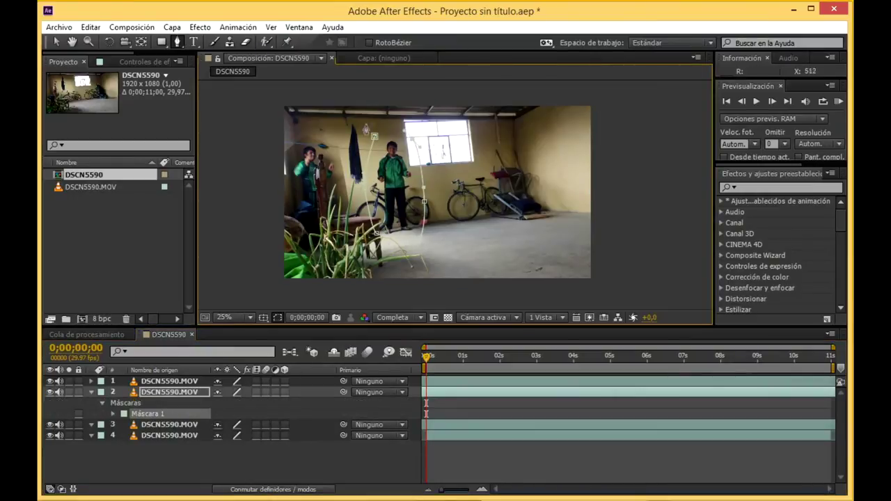
pyautogui.click(373, 136)
pyautogui.click(171, 425)
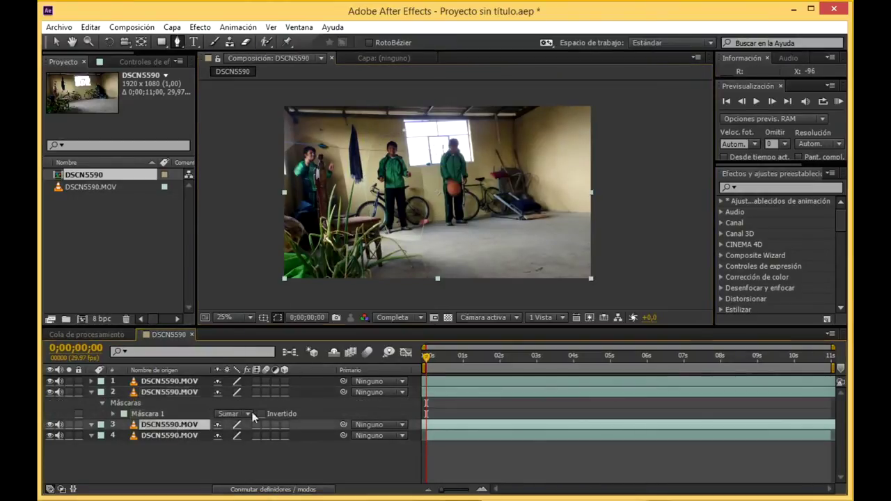
pyautogui.click(438, 136)
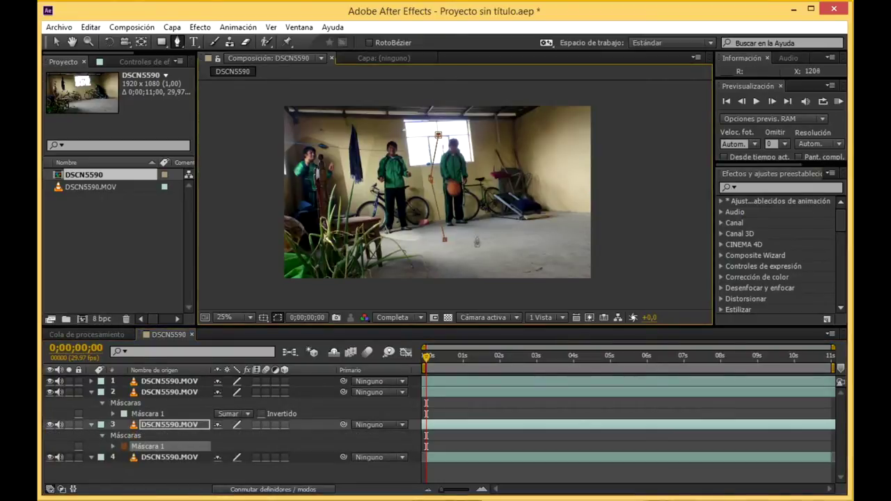
pyautogui.click(439, 135)
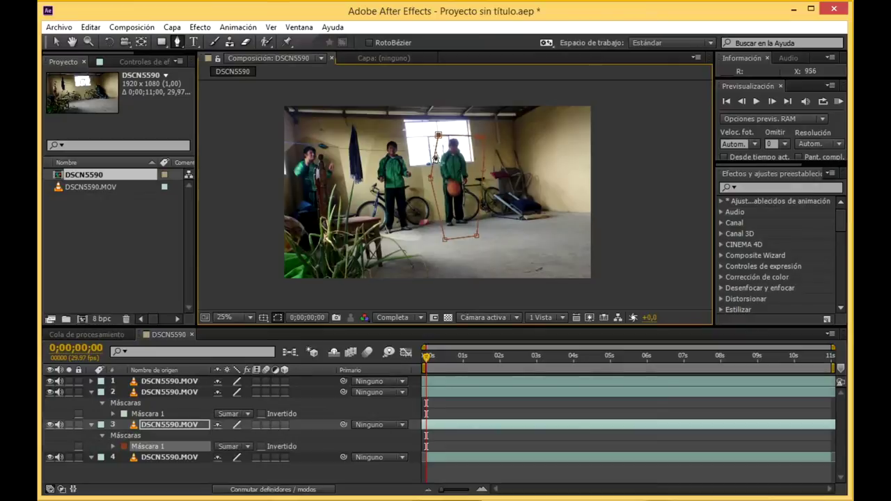
pyautogui.click(56, 43)
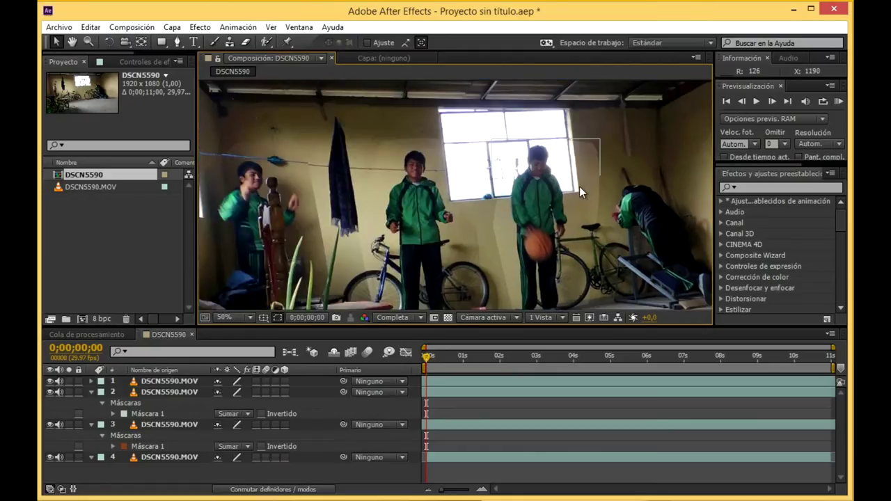
# - Zoom and pan the Composition viewer to inspect the mask edges
pyautogui.scroll(2, 523, 125)
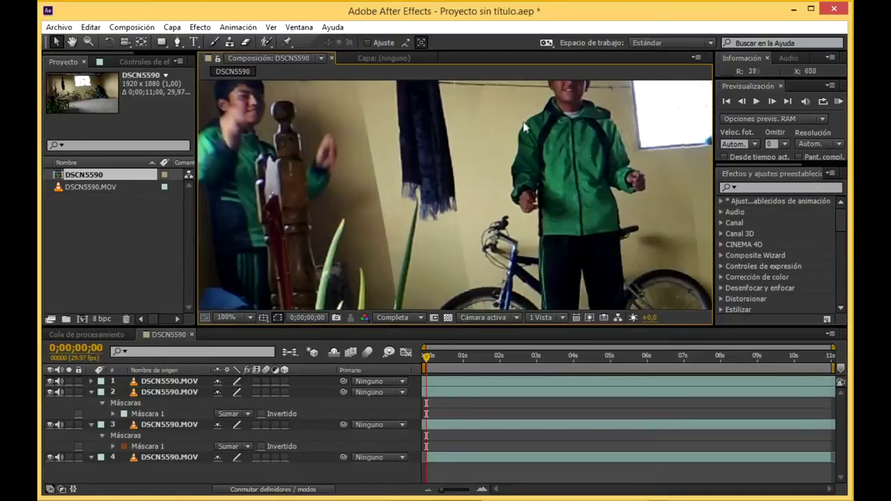
pyautogui.scroll(2, 524, 125)
pyautogui.moveTo(493, 199); pyautogui.dragTo(312, 249)
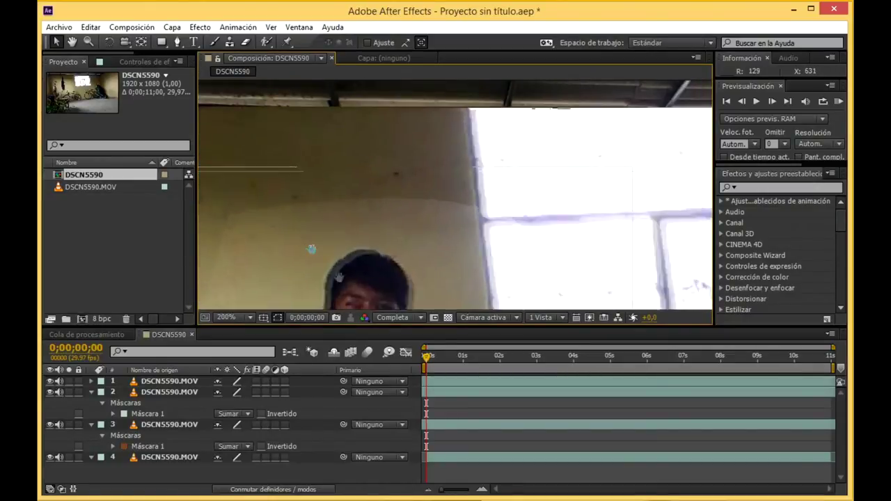
pyautogui.scroll(-2, 519, 123)
pyautogui.scroll(3, 578, 179)
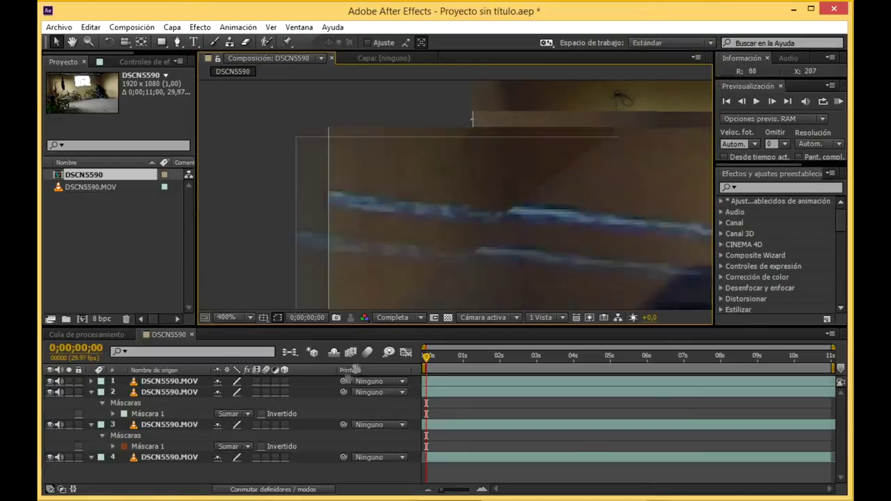
pyautogui.scroll(-3, 543, 234)
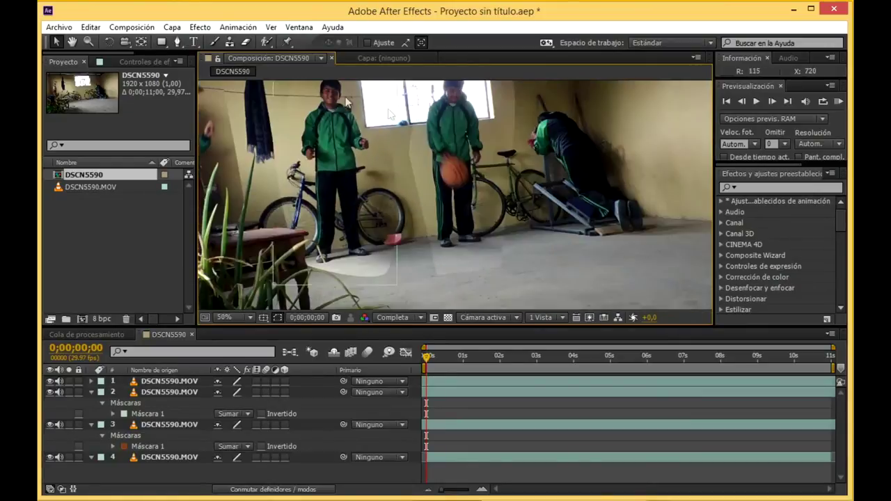
pyautogui.scroll(-2, 561, 136)
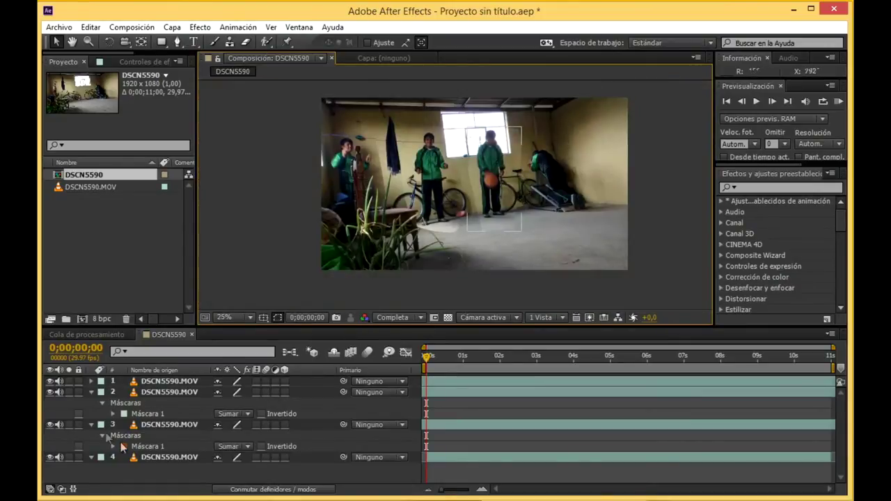
# - Collapse layers 2 and 3, then select and expand the top layer's properties
pyautogui.click(92, 394)
pyautogui.click(91, 404)
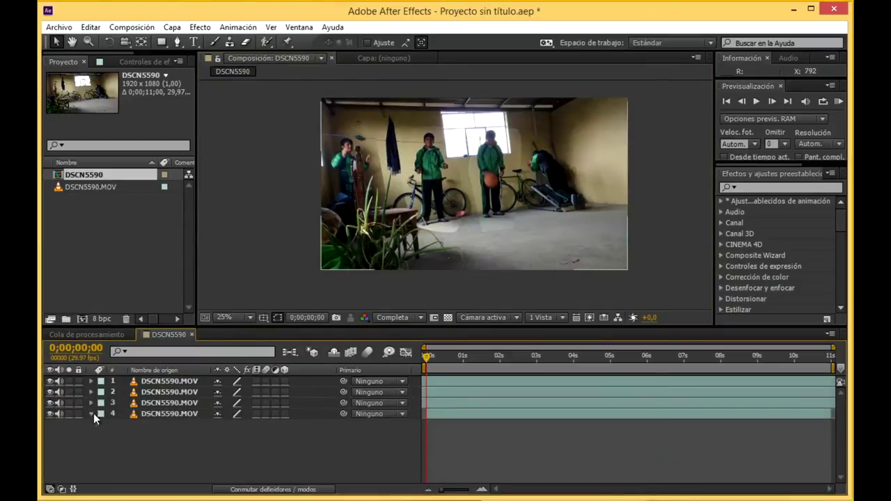
pyautogui.click(169, 381)
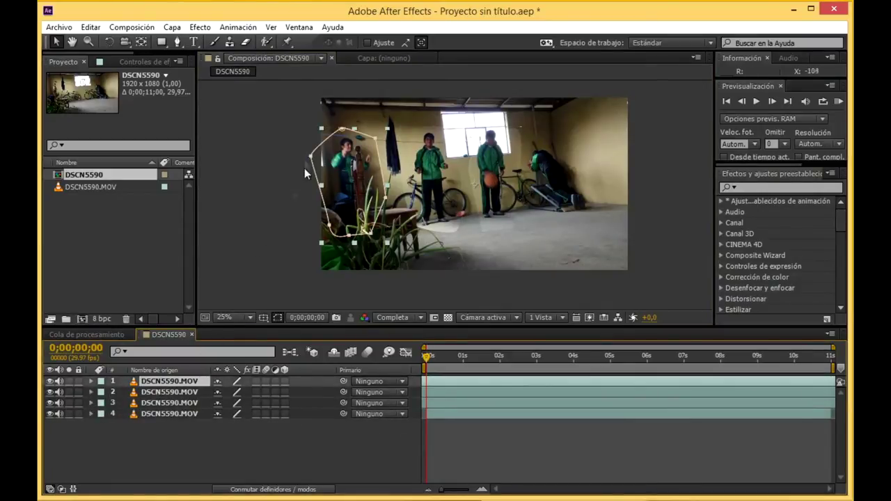
pyautogui.moveTo(357, 188); pyautogui.dragTo(449, 186)
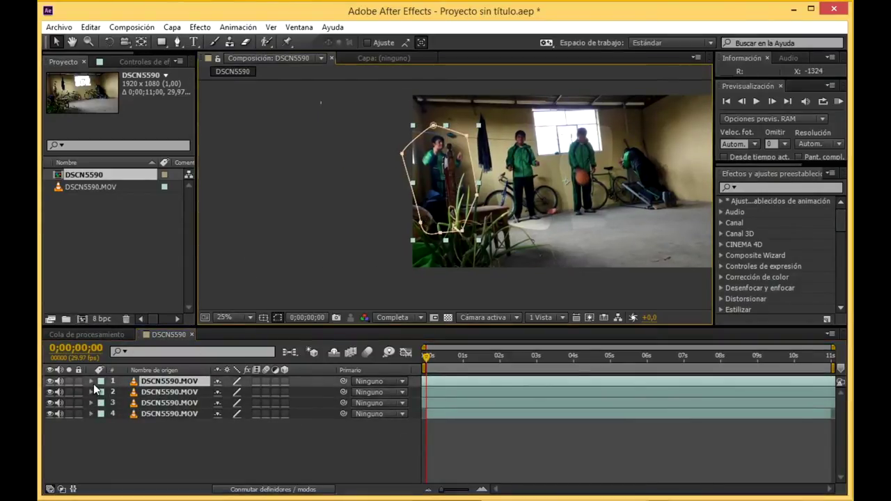
pyautogui.click(92, 381)
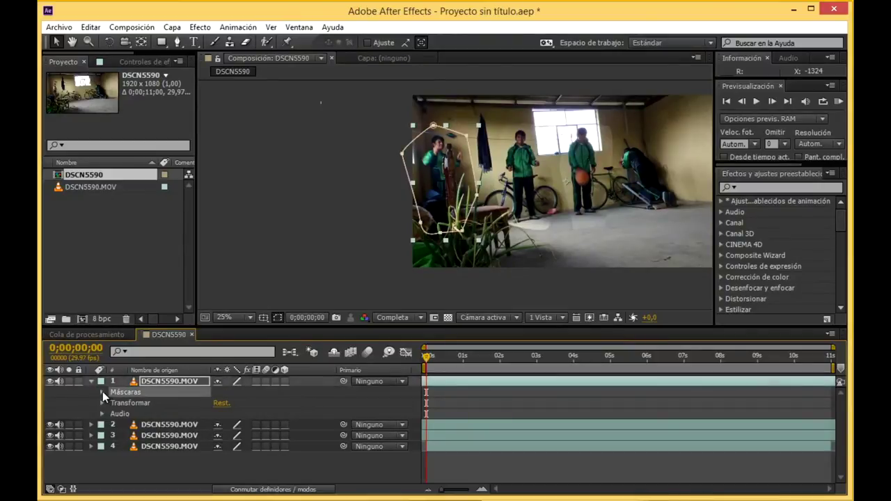
# - Set the top layer's Máscara 1 feather to 85,0 pixels and check the softened edge
pyautogui.click(103, 393)
pyautogui.click(113, 403)
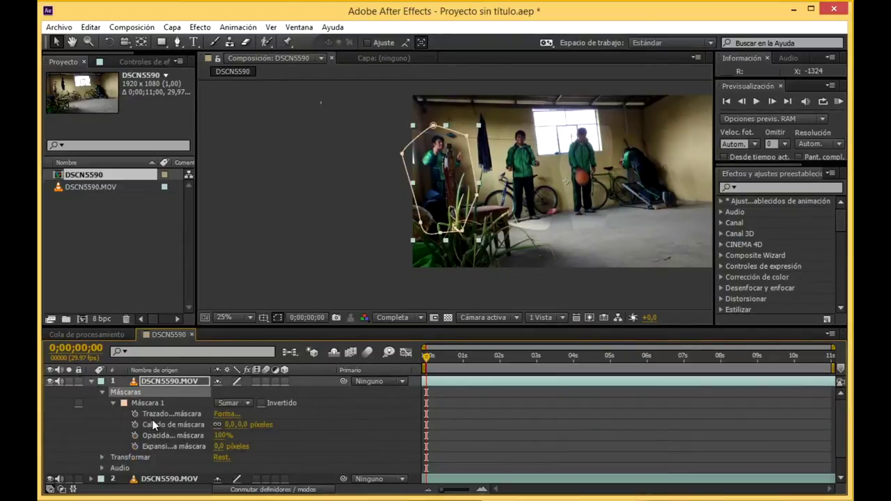
pyautogui.moveTo(239, 429); pyautogui.dragTo(250, 425)
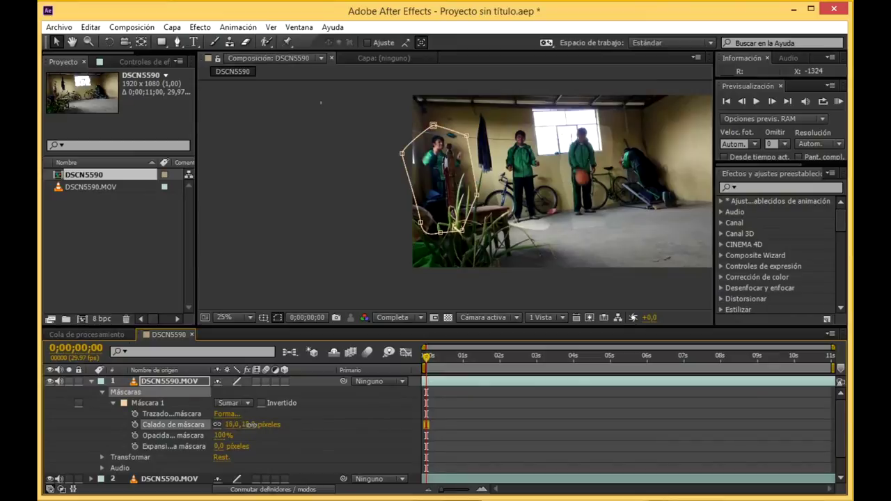
pyautogui.click(332, 164)
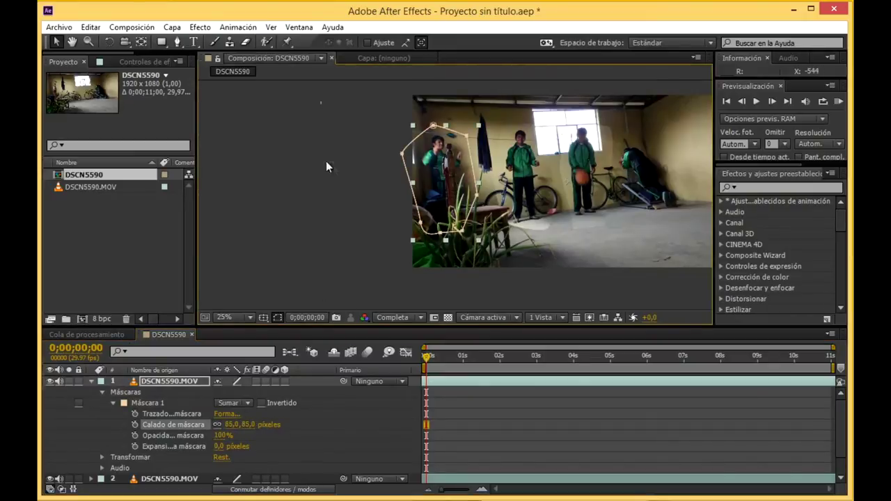
pyautogui.press('.')
pyautogui.moveTo(447, 146); pyautogui.dragTo(381, 179)
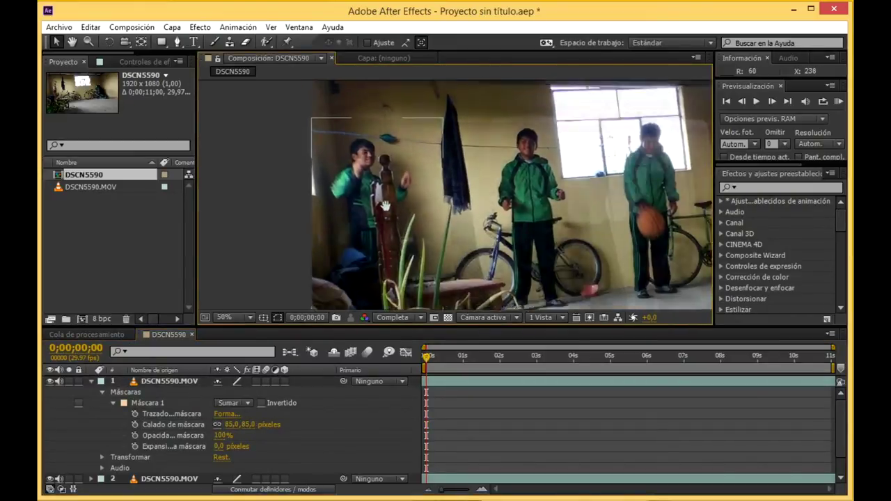
pyautogui.click(166, 381)
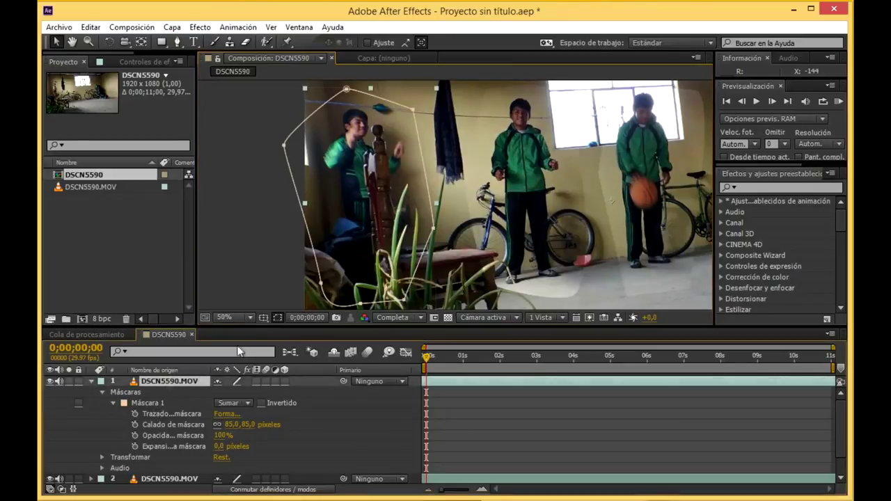
pyautogui.scroll(-2, 424, 156)
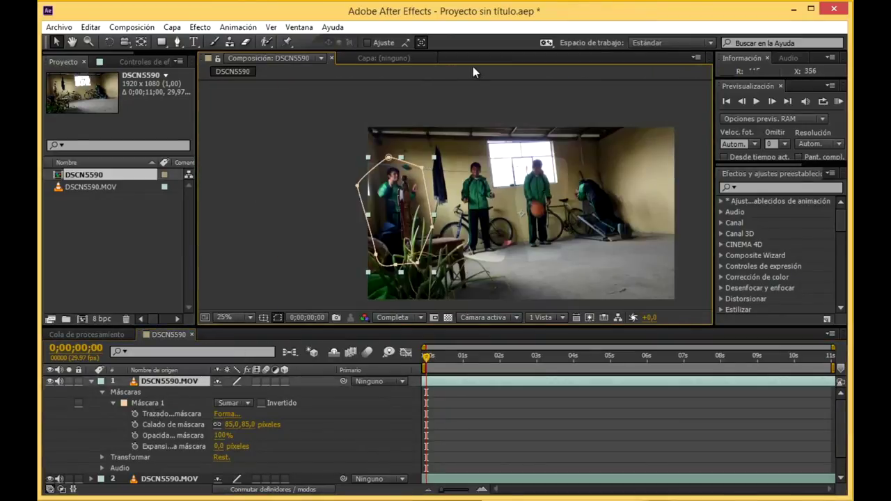
pyautogui.click(91, 383)
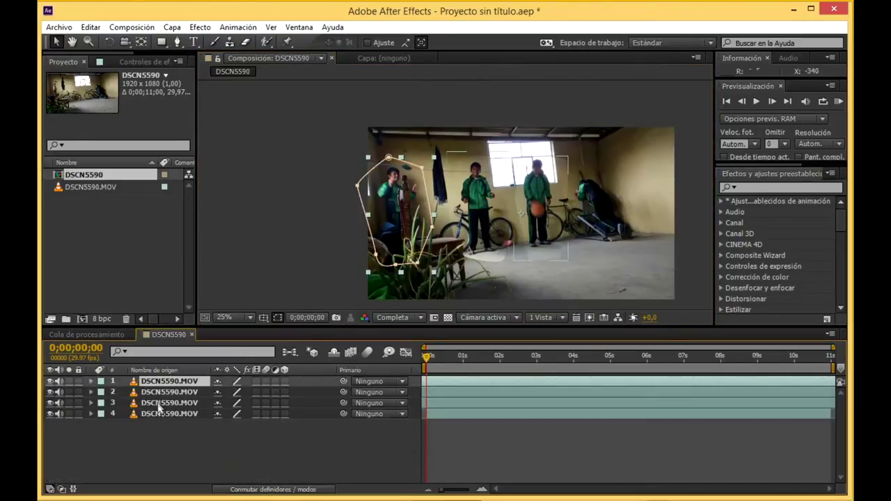
# - Set layer 2's Máscara 1 feather to 122,0 pixels around the middle boy
pyautogui.click(169, 391)
pyautogui.scroll(2, 481, 201)
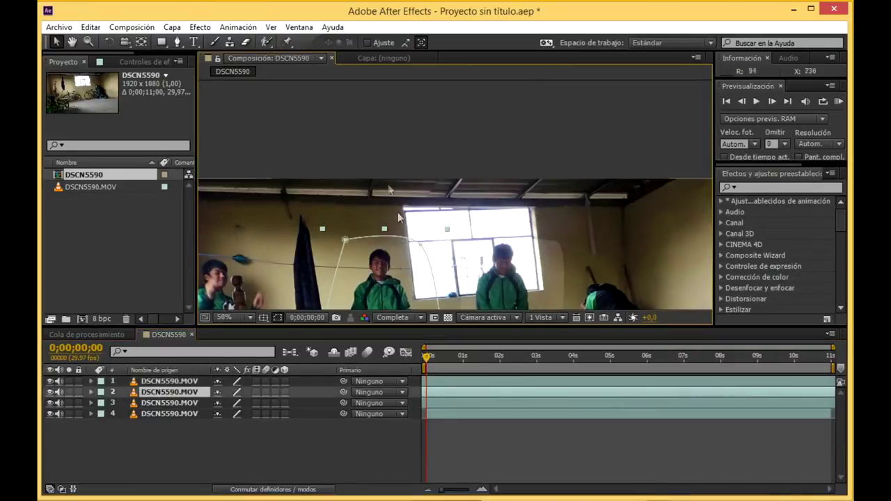
pyautogui.moveTo(488, 200); pyautogui.dragTo(402, 253)
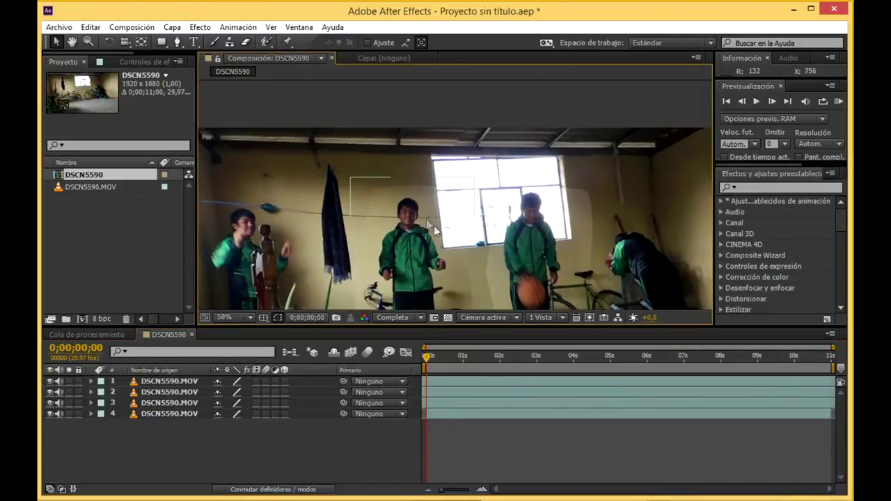
pyautogui.click(92, 392)
pyautogui.click(112, 414)
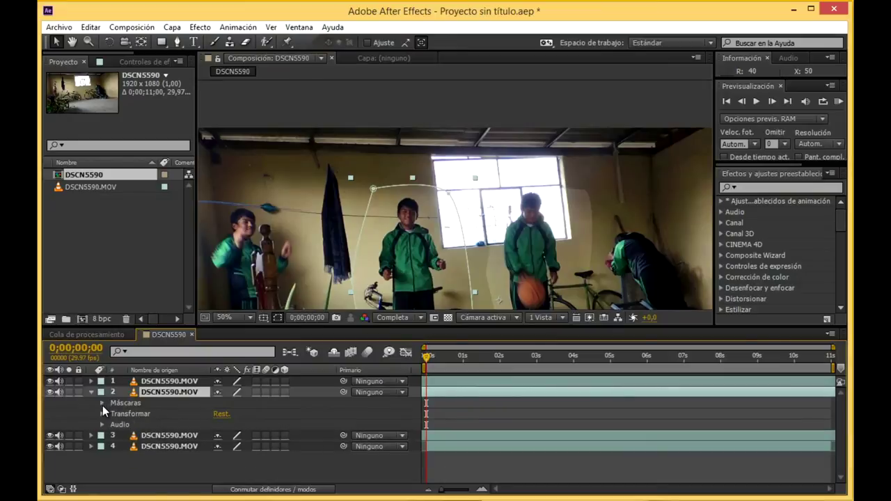
pyautogui.moveTo(231, 435); pyautogui.dragTo(351, 426)
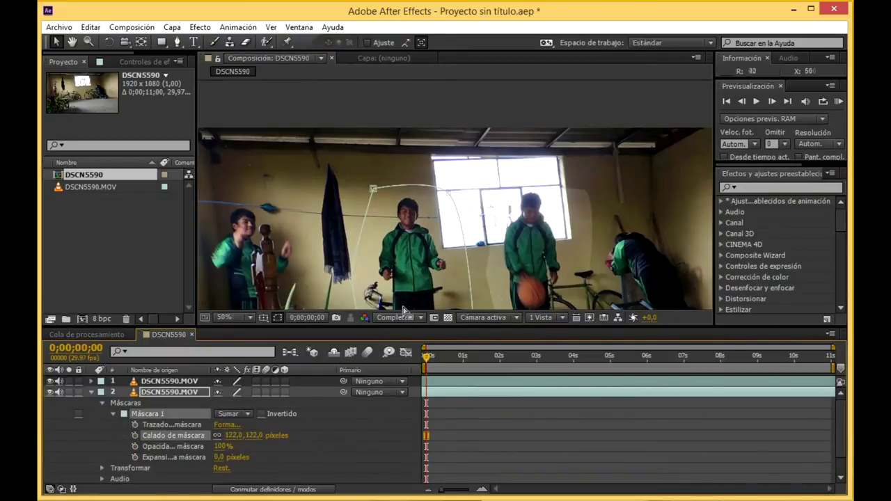
# - Zoom and pan the viewer toward the ball boy's mask on layer 3
pyautogui.press(',')
pyautogui.scroll(2, 439, 149)
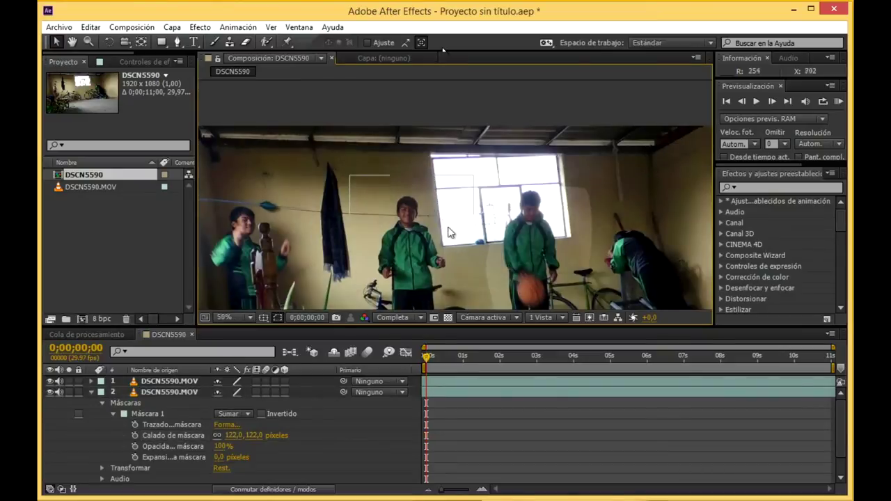
pyautogui.scroll(2, 412, 145)
pyautogui.scroll(-4, 403, 142)
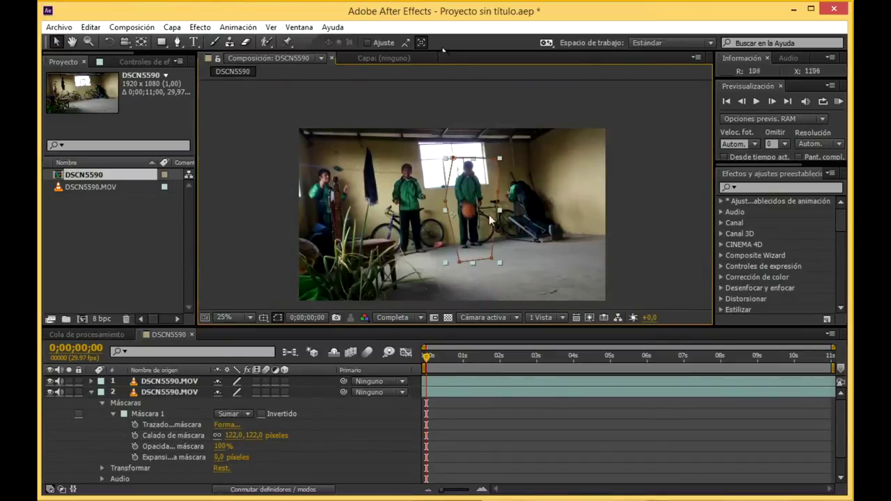
pyautogui.scroll(2, 390, 209)
pyautogui.moveTo(395, 267)
pyautogui.mouseDown()
pyautogui.moveTo(353, 268)
pyautogui.moveTo(346, 300)
pyautogui.mouseUp()
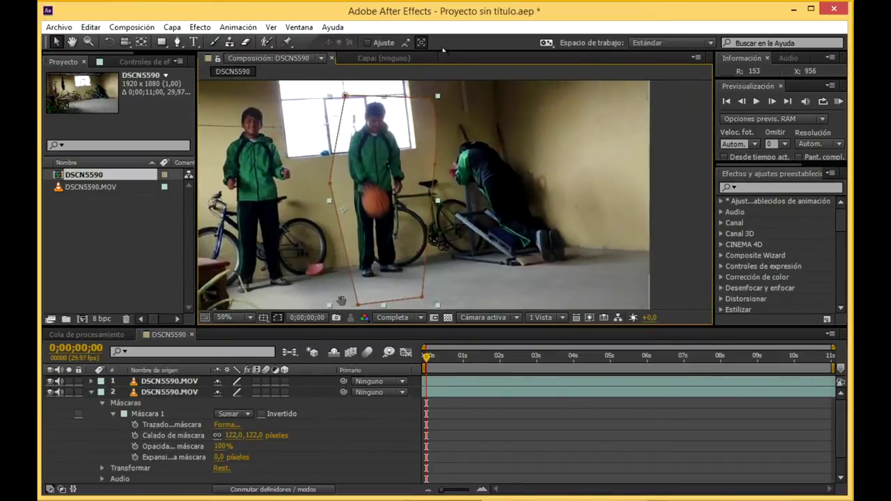
pyautogui.hotkey('ctrl', 'd')
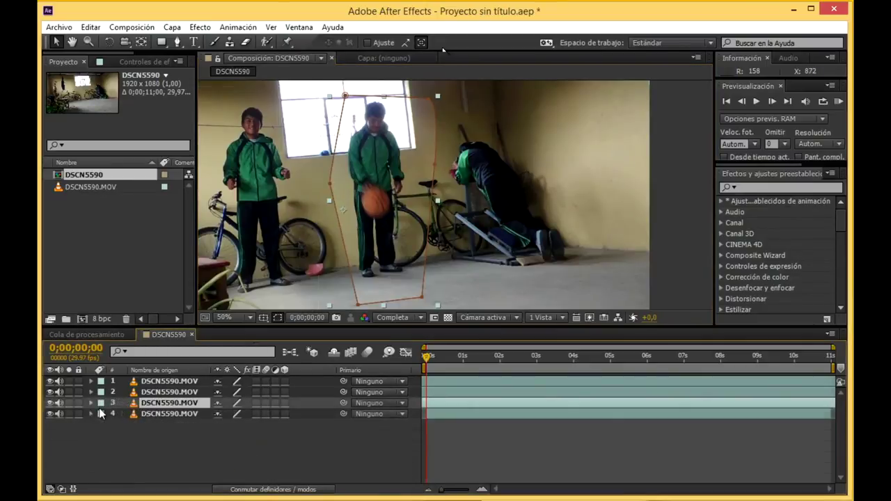
# - Set layer 3's Máscara 1 feather to 46,0 pixels around the boy with the ball
pyautogui.click(109, 422)
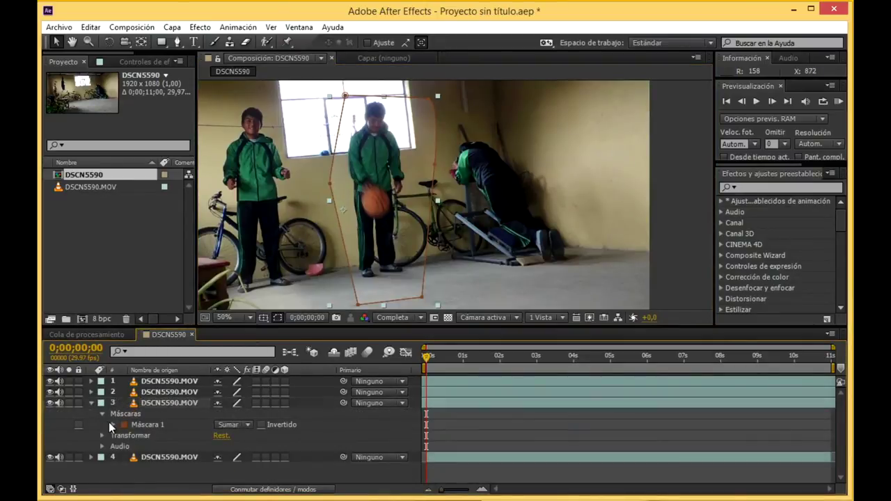
pyautogui.click(112, 424)
pyautogui.moveTo(240, 446)
pyautogui.mouseDown()
pyautogui.moveTo(295, 446)
pyautogui.moveTo(268, 446)
pyautogui.mouseUp()
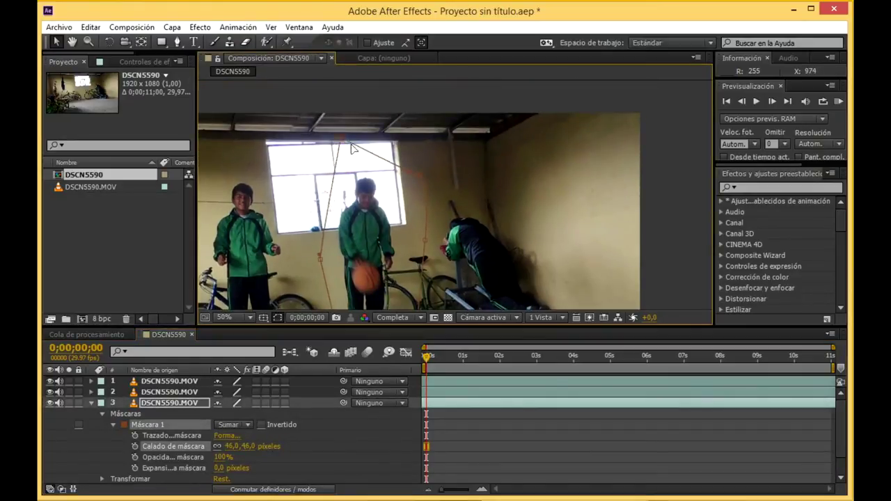
pyautogui.scroll(-2, 420, 188)
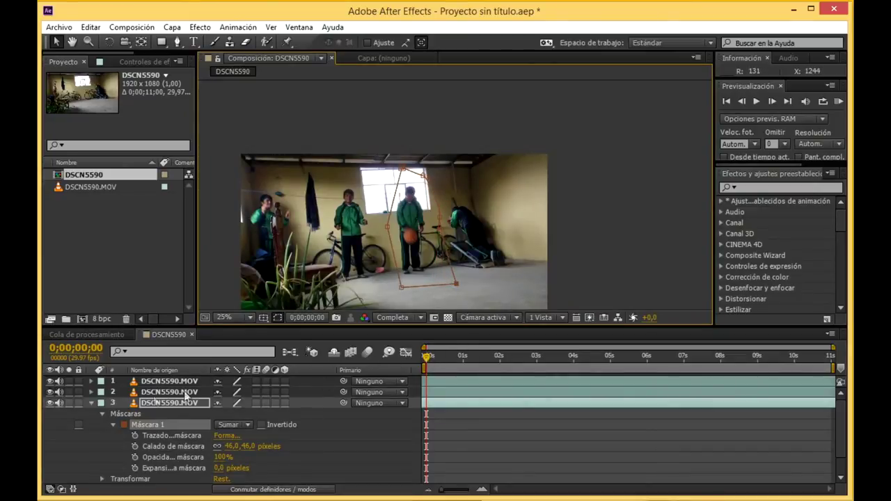
pyautogui.hotkey('ctrl', 'd')
pyautogui.scroll(-3, 392, 229)
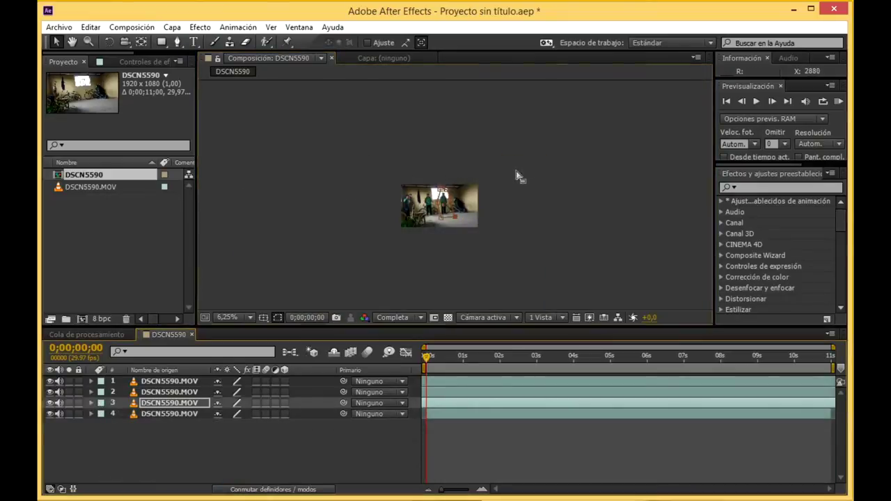
pyautogui.scroll(3, 456, 187)
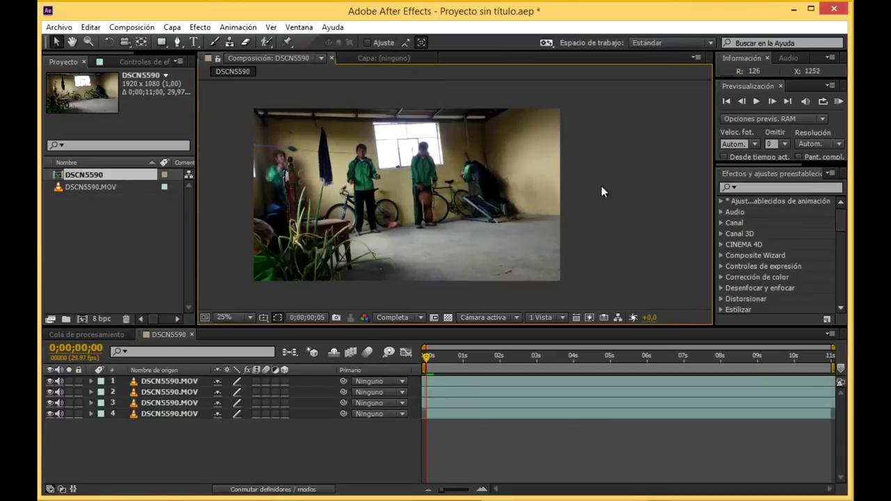
pyautogui.scroll(2, 421, 169)
pyautogui.scroll(2, 528, 81)
pyautogui.scroll(-2, 529, 78)
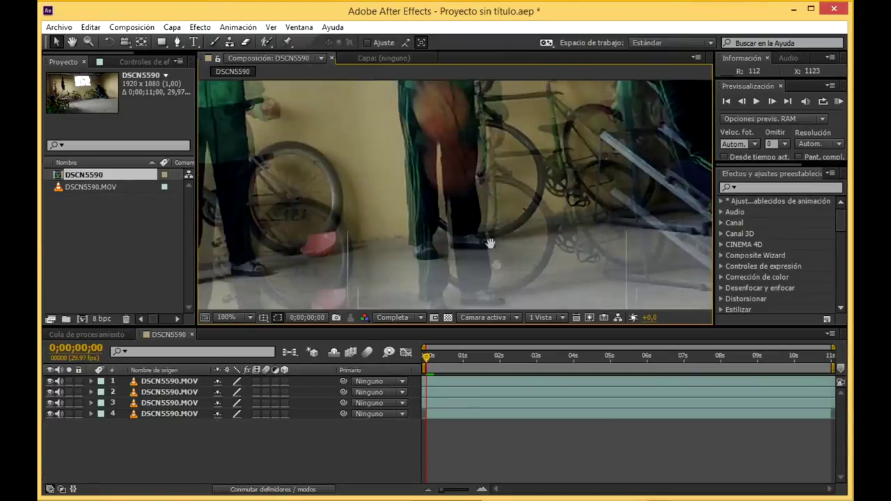
pyautogui.click(155, 390)
pyautogui.click(164, 403)
pyautogui.click(766, 187)
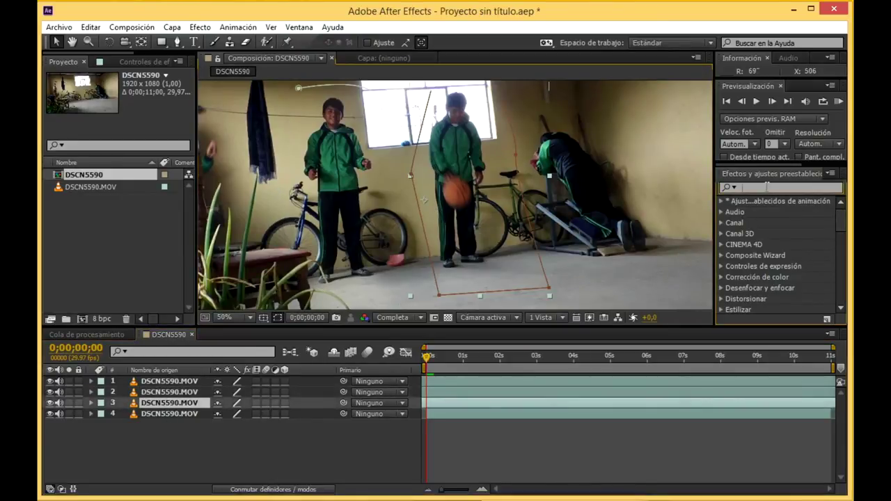
# - Apply the Curvas effect to layer 3 and raise the curve slightly to brighten it
pyautogui.write('cu')
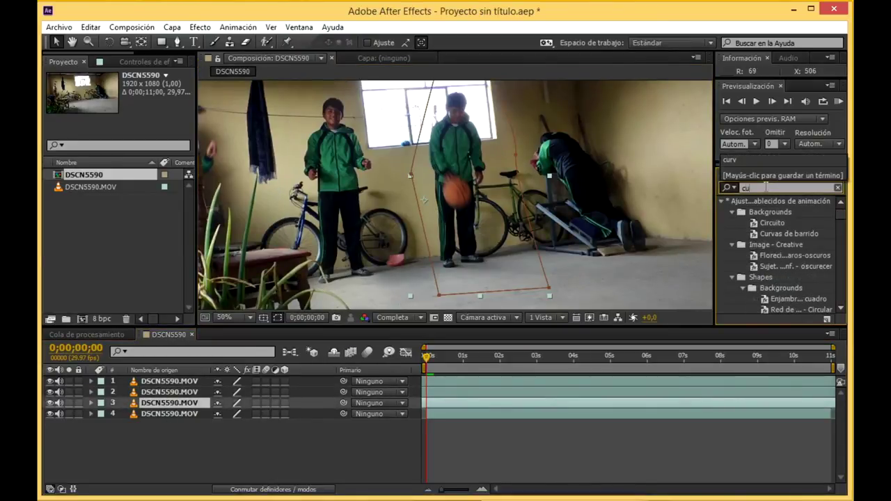
pyautogui.write('r')
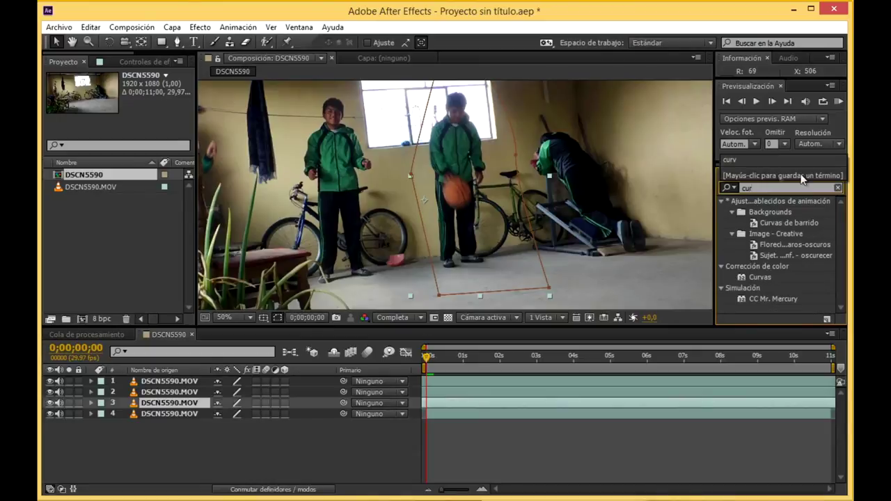
pyautogui.moveTo(755, 276); pyautogui.dragTo(460, 210)
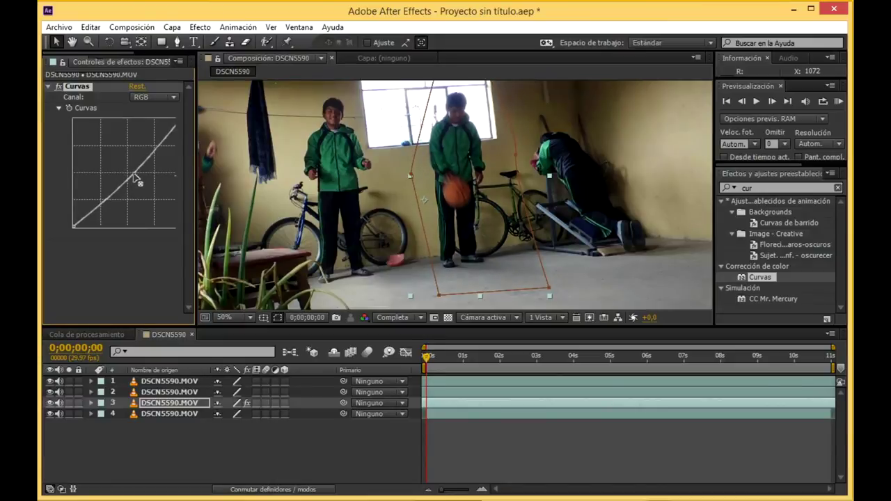
pyautogui.moveTo(135, 178); pyautogui.dragTo(138, 180)
pyautogui.click(437, 161)
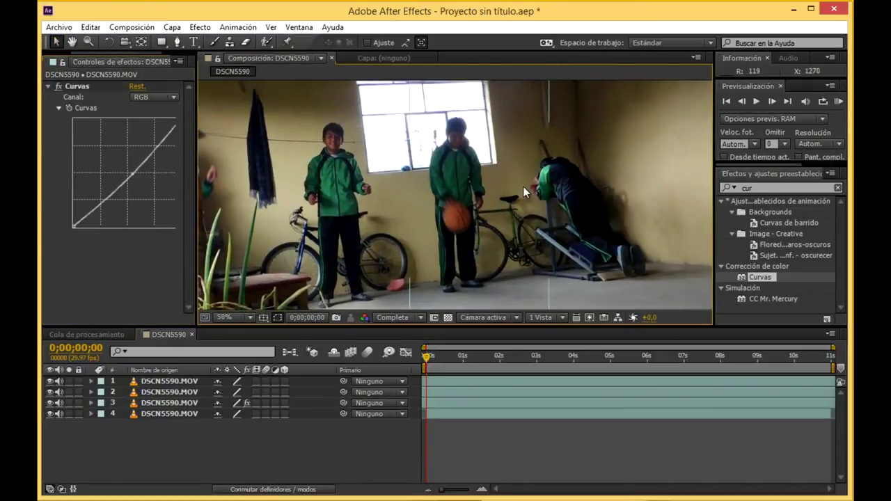
# - Mute the audio of all four video layers and minimize After Effects to the desktop
pyautogui.scroll(4, 486, 209)
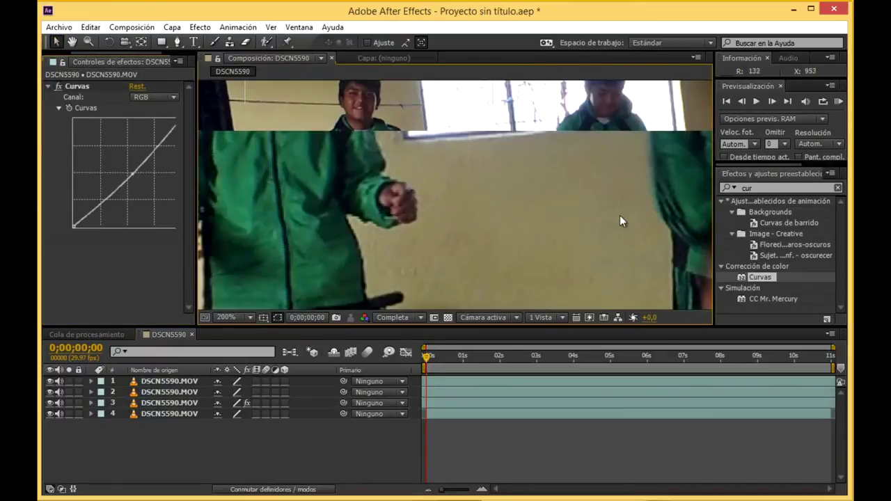
pyautogui.scroll(-4, 510, 213)
pyautogui.scroll(-2, 501, 219)
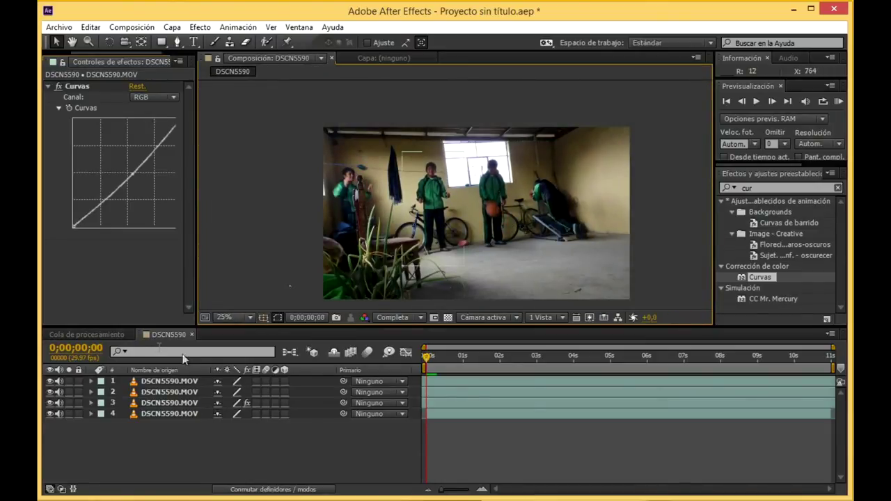
pyautogui.moveTo(59, 383); pyautogui.dragTo(61, 414)
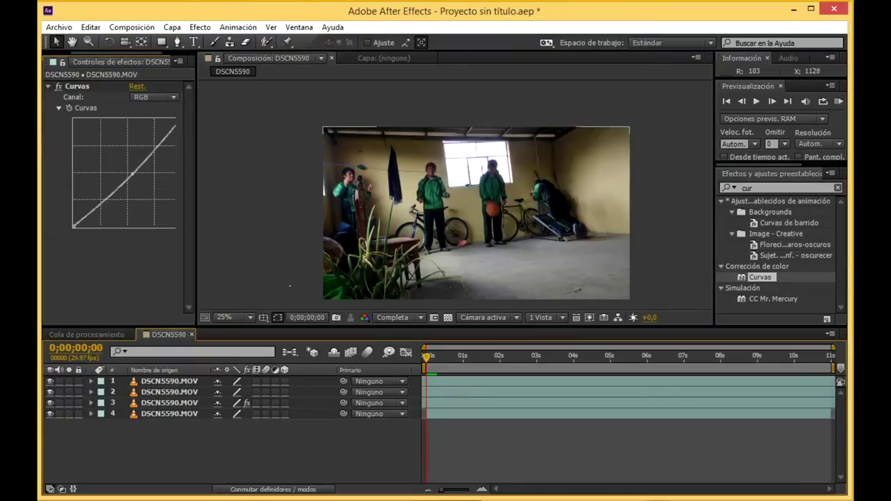
pyautogui.click(853, 499)
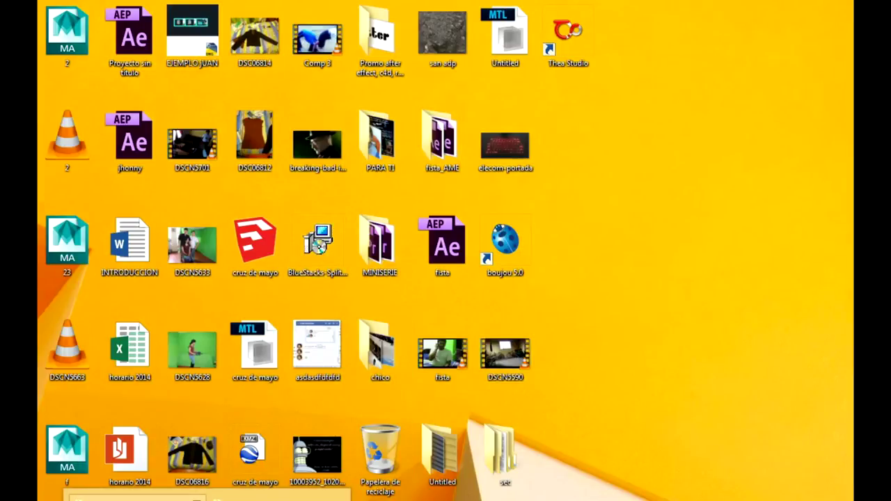
# - Browse from Descargas into Pack de Sergio (TCS) > Pack de Sergio (TCS) > Musica Sin Copyright
pyautogui.doubleClick(497, 452)
pyautogui.click(115, 238)
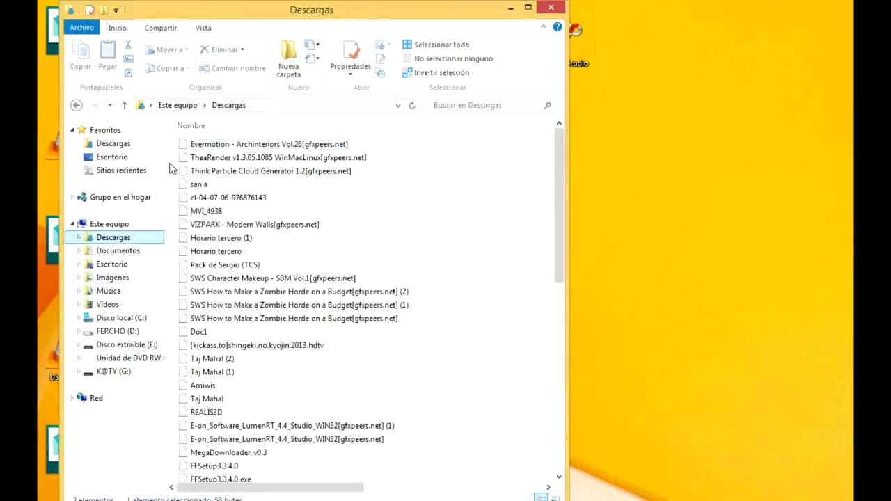
pyautogui.click(226, 187)
pyautogui.scroll(-10, 237, 243)
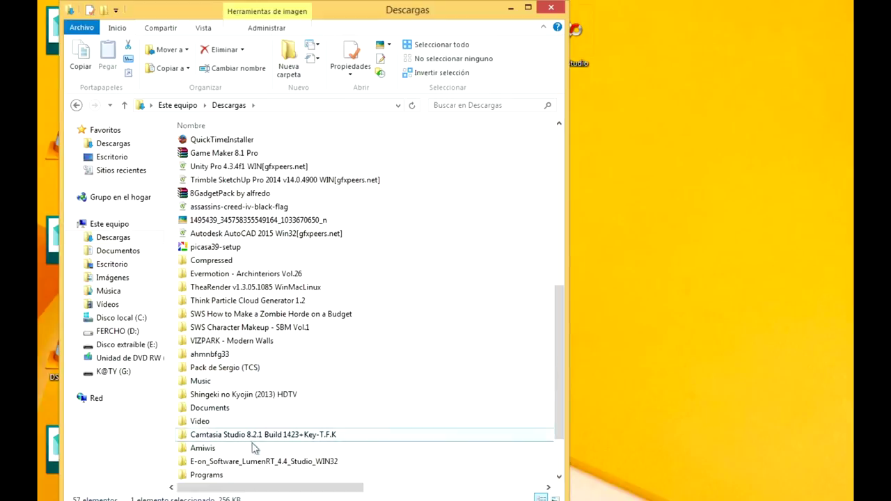
pyautogui.doubleClick(230, 367)
pyautogui.doubleClick(222, 144)
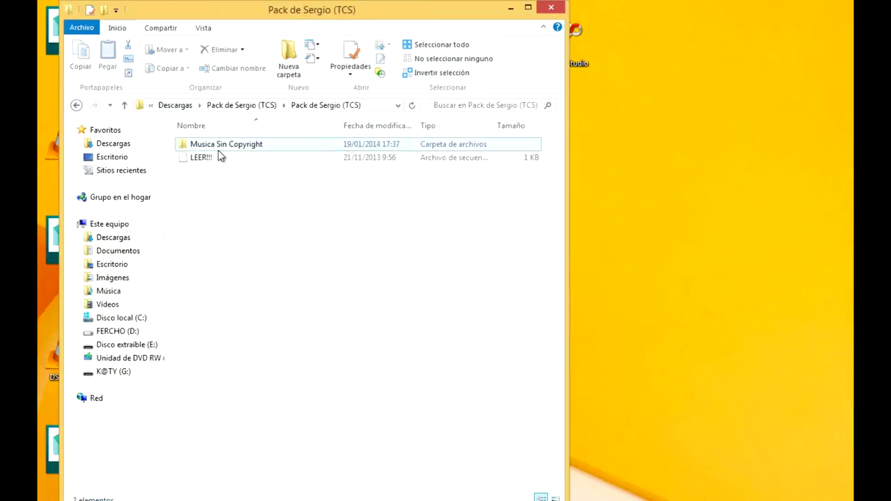
pyautogui.doubleClick(244, 145)
# - Audition the djlang59 song and drag its file toward After Effects
pyautogui.scroll(-2, 269, 331)
pyautogui.scroll(-3, 268, 330)
pyautogui.doubleClick(240, 286)
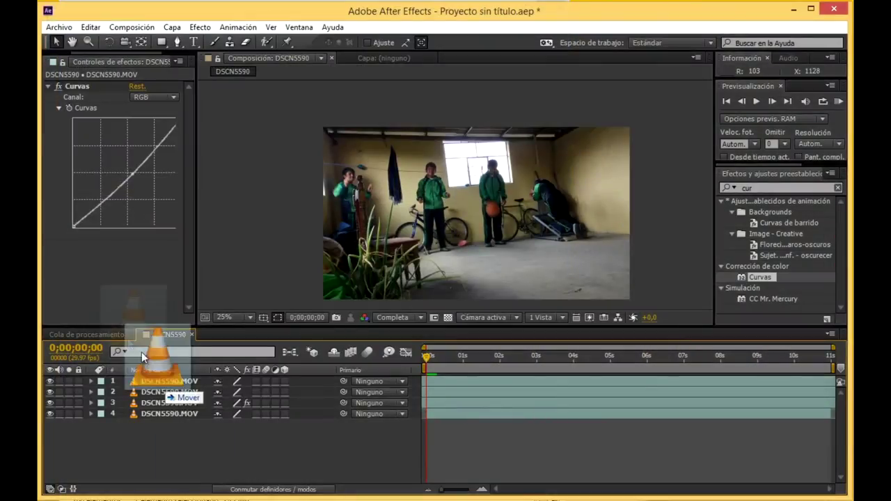
pyautogui.moveTo(226, 286)
pyautogui.mouseDown()
pyautogui.moveTo(133, 404)
pyautogui.moveTo(71, 105)
pyautogui.mouseUp()
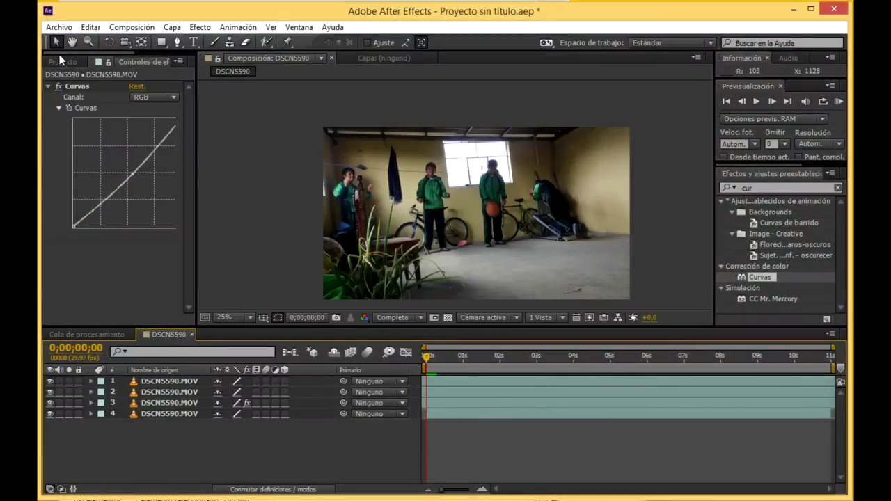
# - Import the djlang59 remix MP3, add it as music layer 5, and play the composition
pyautogui.moveTo(60, 61); pyautogui.dragTo(82, 139)
pyautogui.moveTo(104, 175); pyautogui.dragTo(191, 426)
pyautogui.press('space')
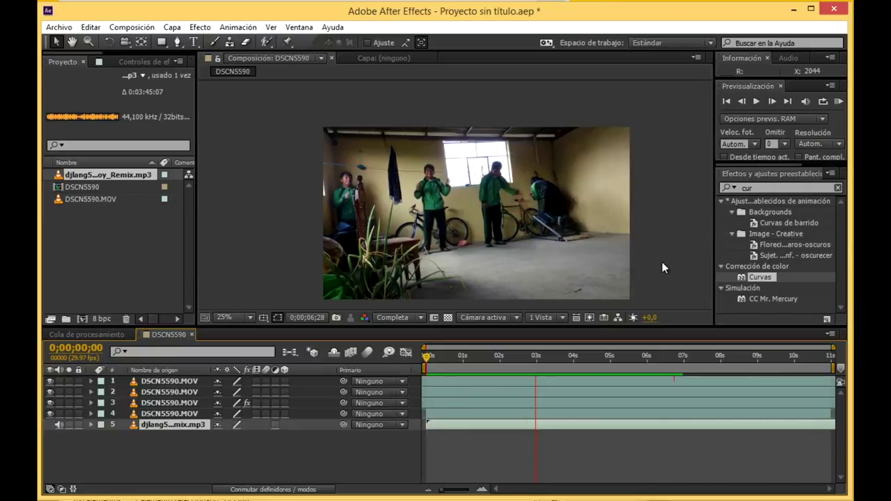
pyautogui.moveTo(502, 359)
pyautogui.mouseDown()
pyautogui.moveTo(546, 370)
pyautogui.moveTo(539, 367)
pyautogui.mouseUp()
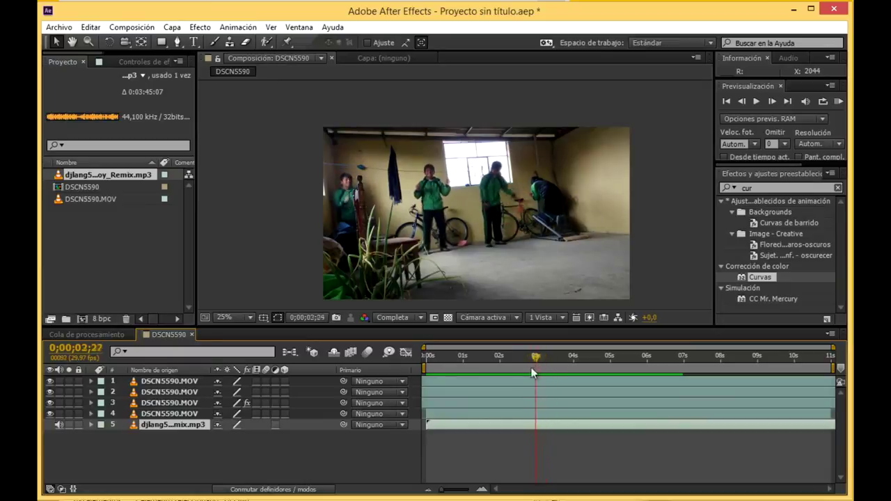
# - Nudge layer 3's masked clone slightly downward in the Composition viewer to align it
pyautogui.scroll(1, 519, 222)
pyautogui.scroll(1, 519, 222)
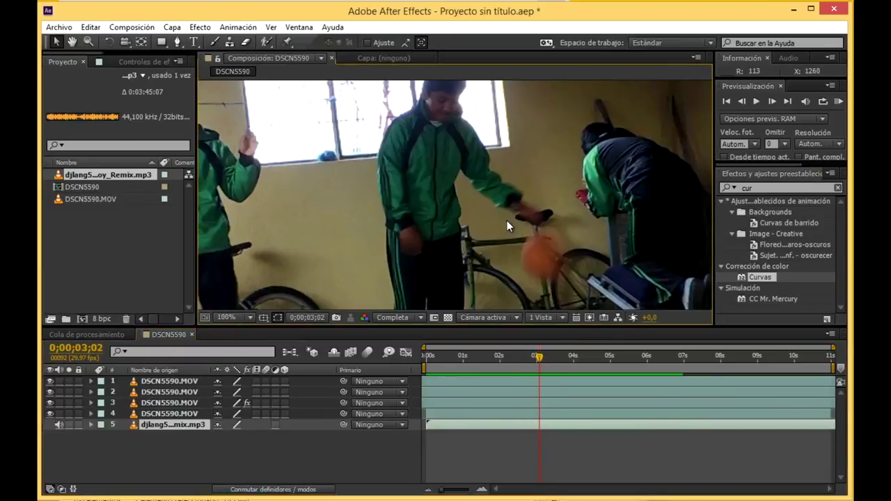
pyautogui.scroll(1, 506, 220)
pyautogui.click(496, 199)
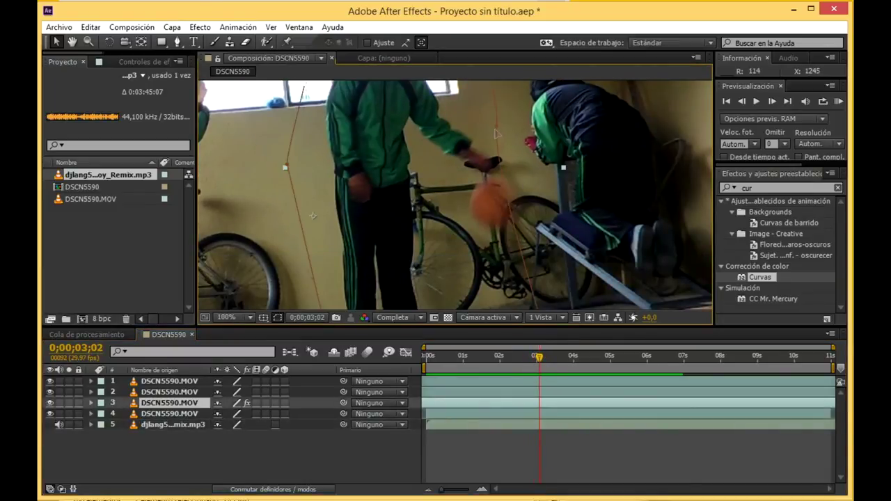
pyautogui.moveTo(519, 177); pyautogui.dragTo(524, 201)
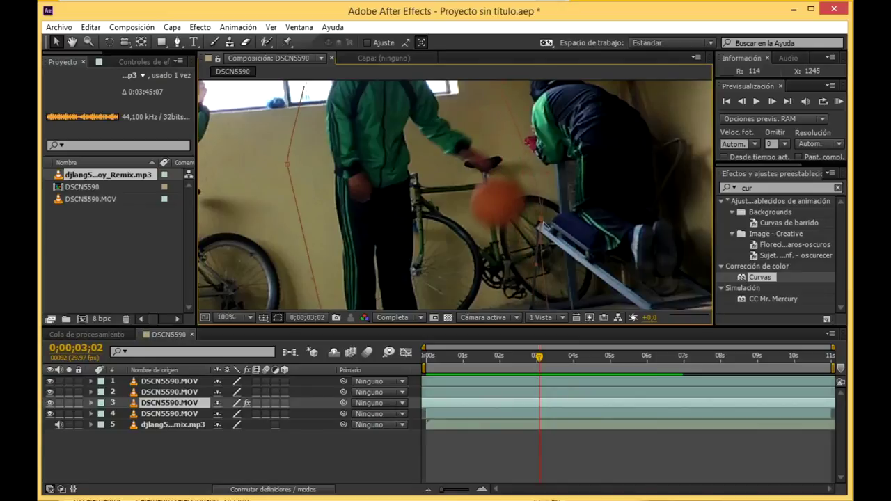
pyautogui.press('Return')
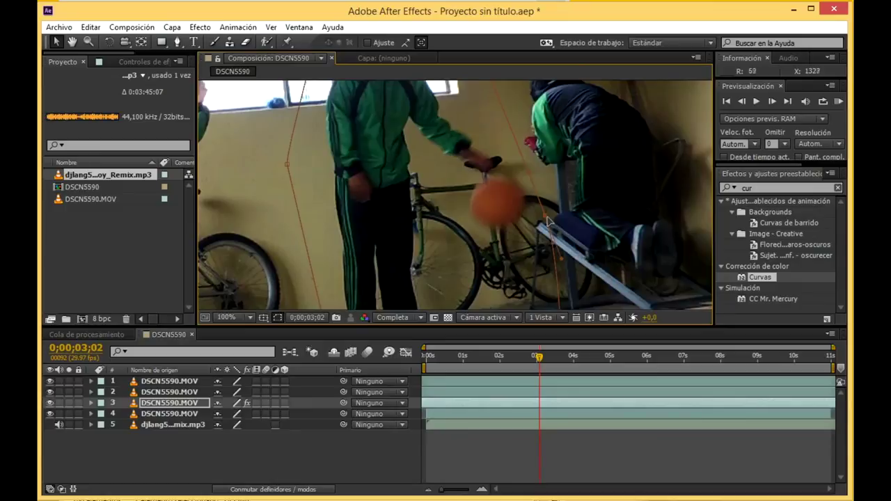
# - RAM-preview the finished clone scene with music, then stop playback
pyautogui.scroll(-2, 540, 184)
pyautogui.scroll(2, 446, 195)
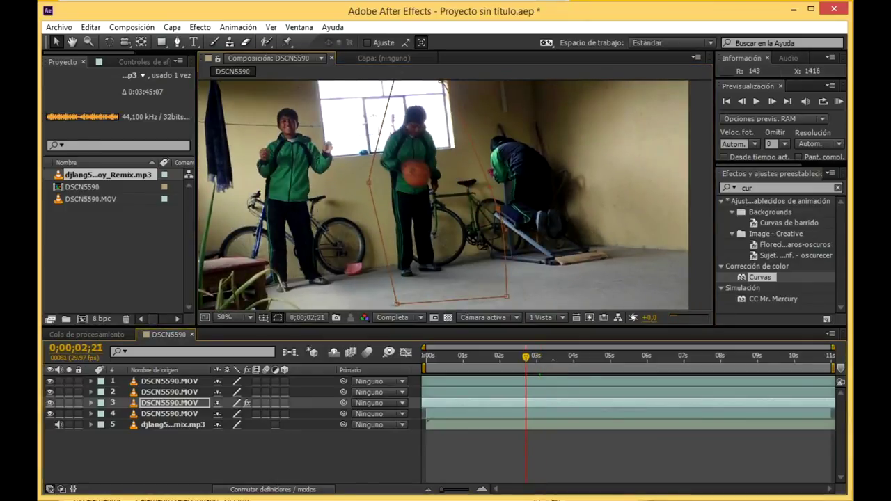
pyautogui.press('KP_0')
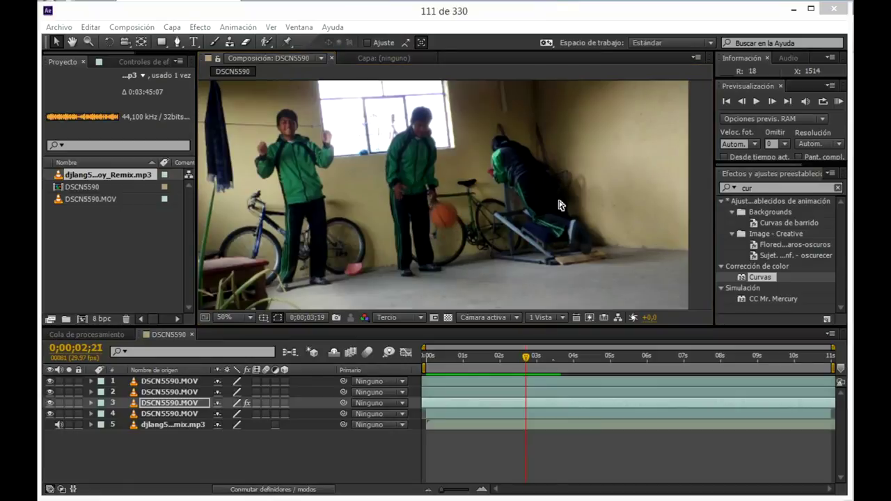
pyautogui.scroll(-2, 561, 205)
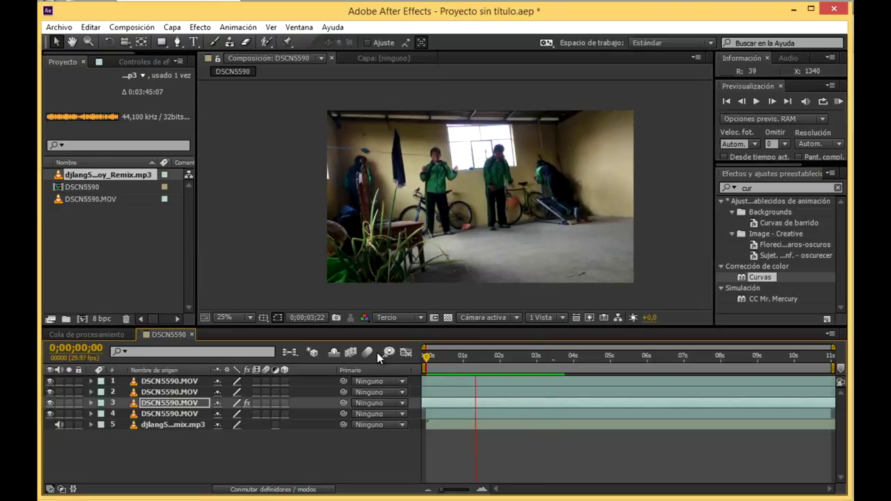
pyautogui.click(377, 305)
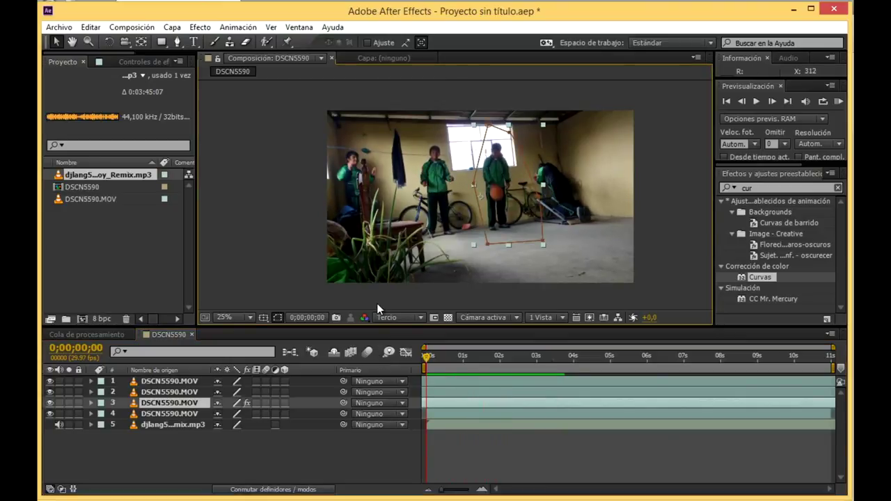